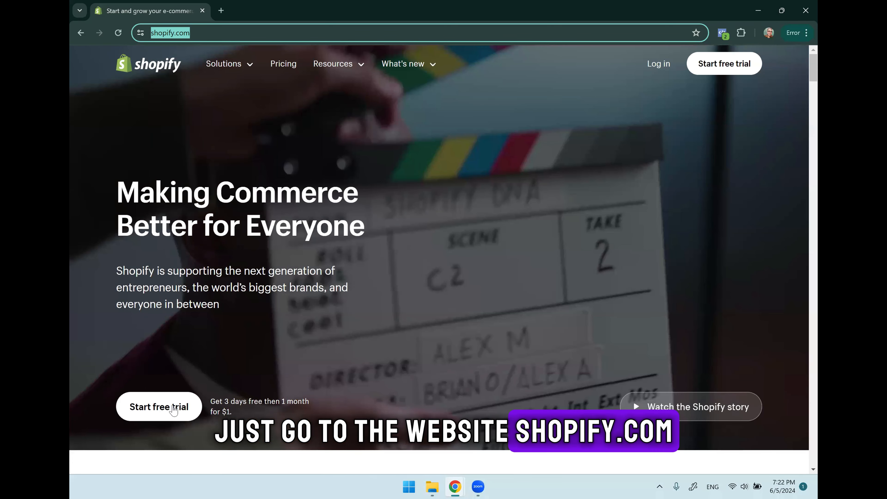
# Start the Shopify free trial and answer the first setup question with "I'm just starting"
pyautogui.click(154, 412)
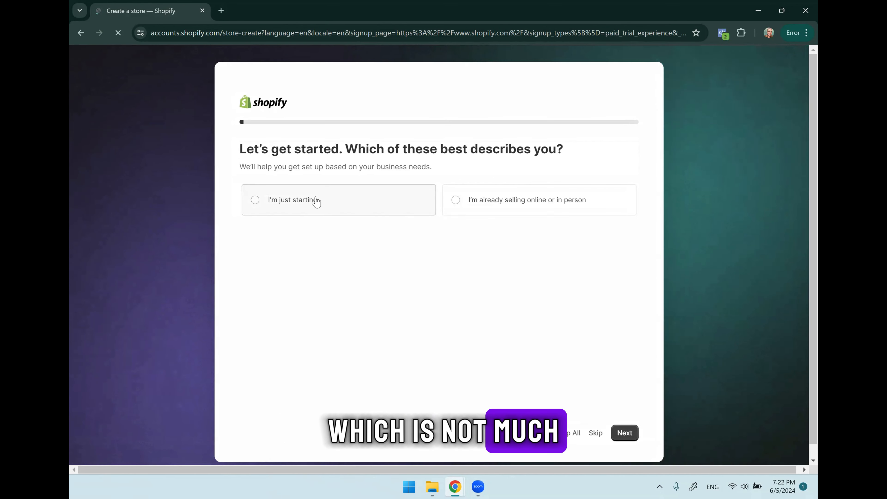
pyautogui.click(286, 206)
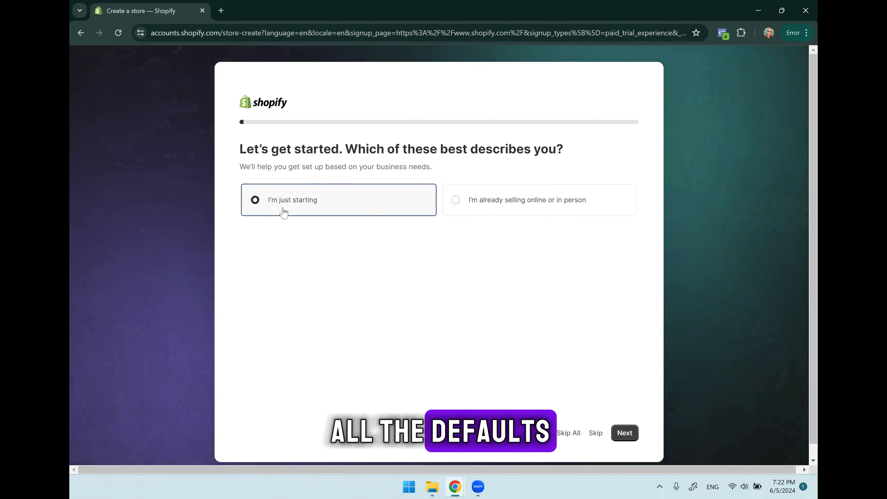
pyautogui.click(624, 433)
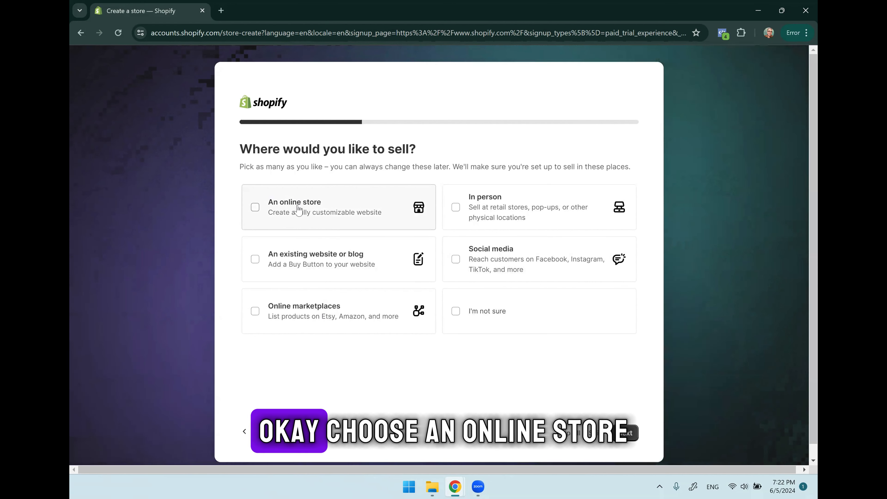
# Choose "An online store" as the place to sell and "Products I buy or make myself" as the first thing to sell
pyautogui.click(294, 209)
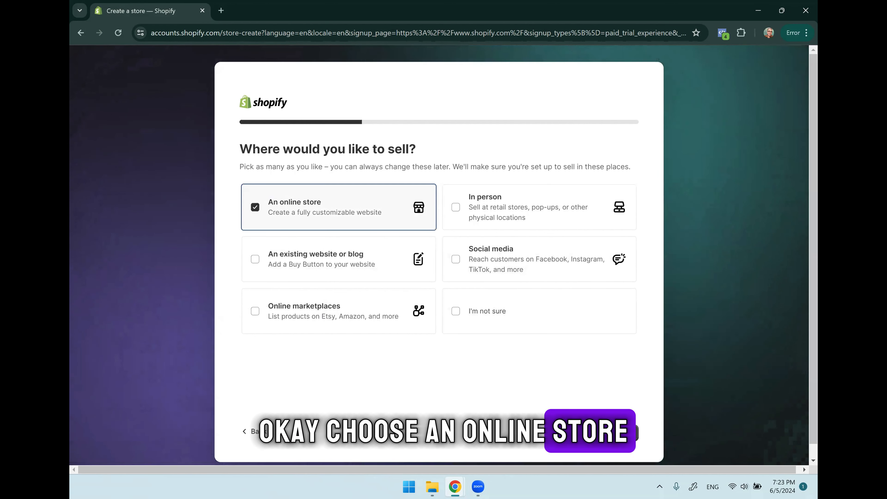
pyautogui.click(625, 434)
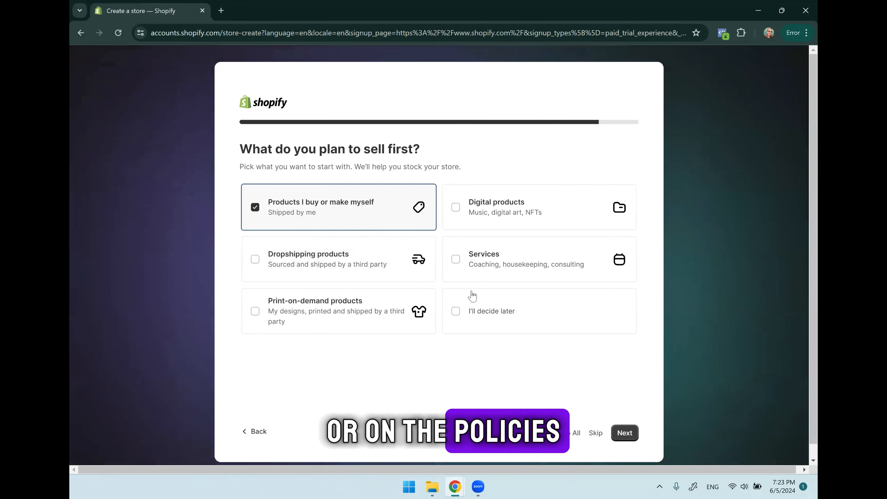
pyautogui.click(624, 433)
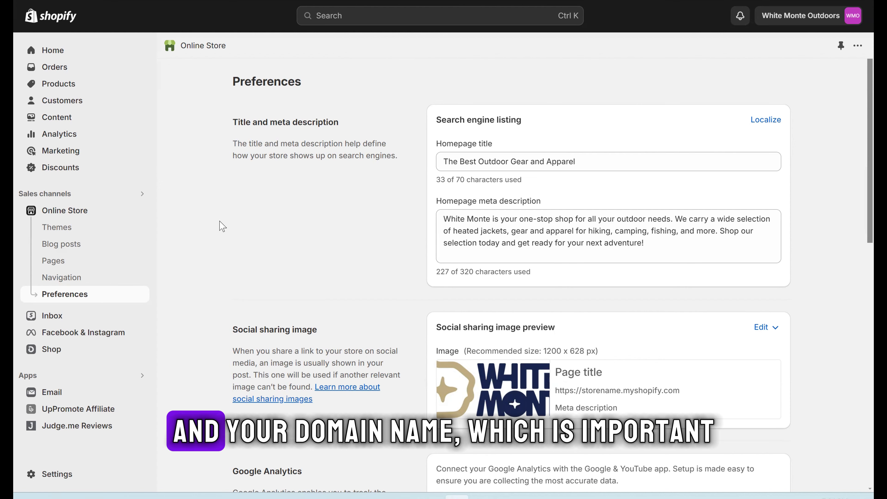
# In the store's domain settings, start connecting an existing domain and submit funkyfaves.com
pyautogui.click(70, 475)
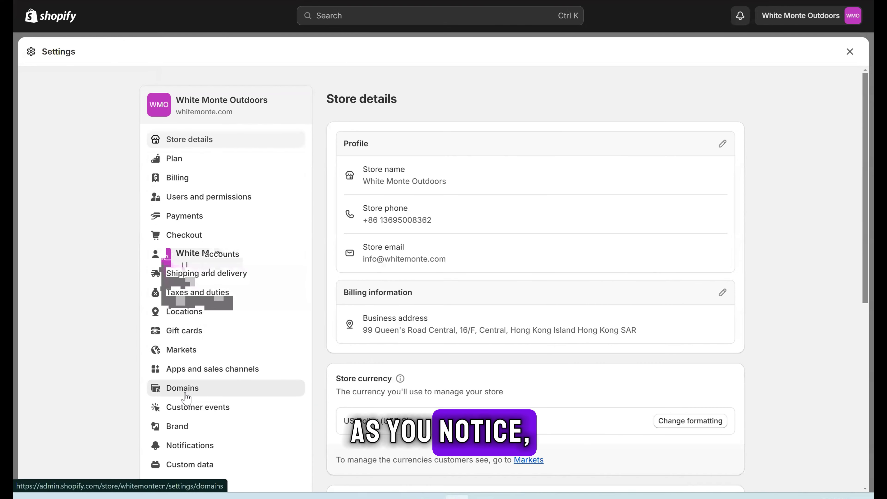
pyautogui.click(174, 388)
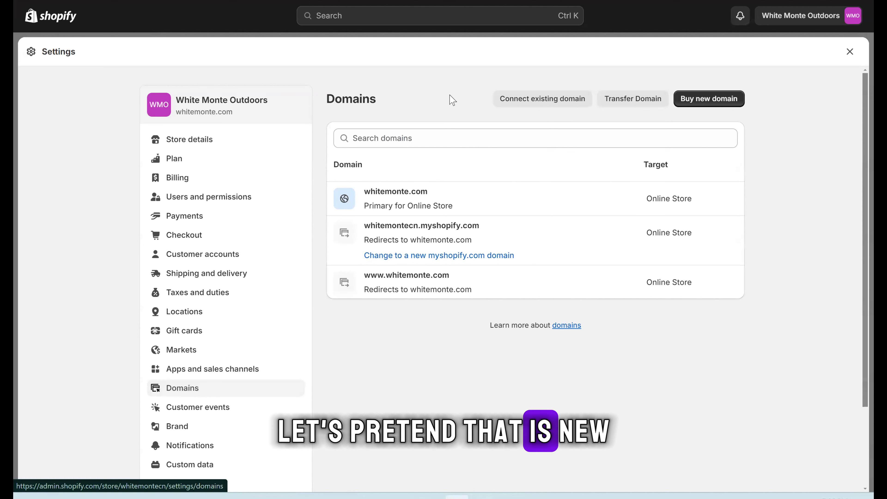
pyautogui.click(533, 103)
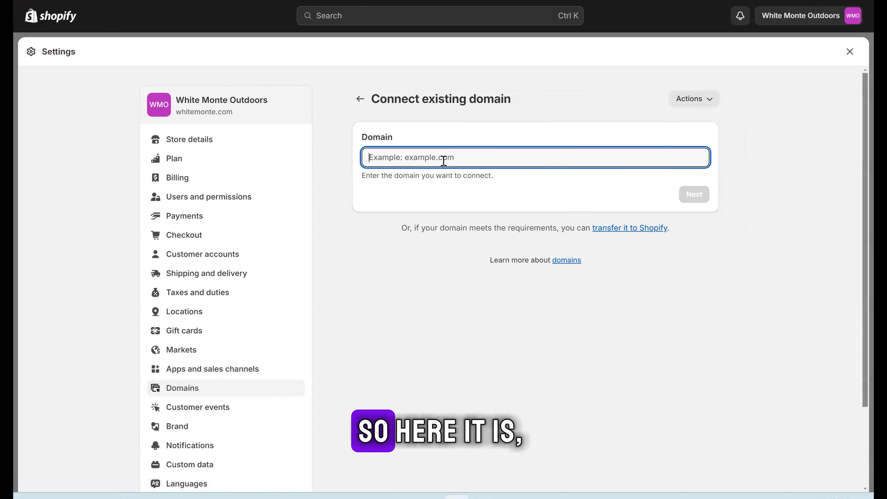
pyautogui.write('funkyfav')
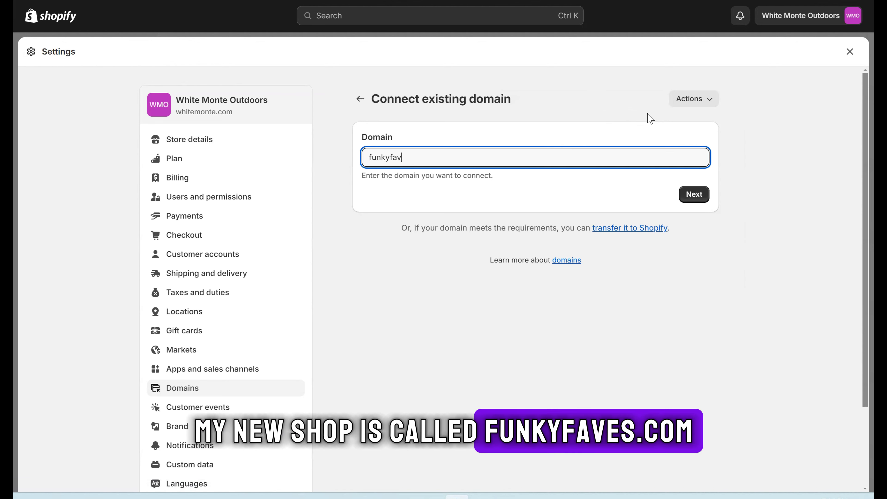
pyautogui.write('es.com')
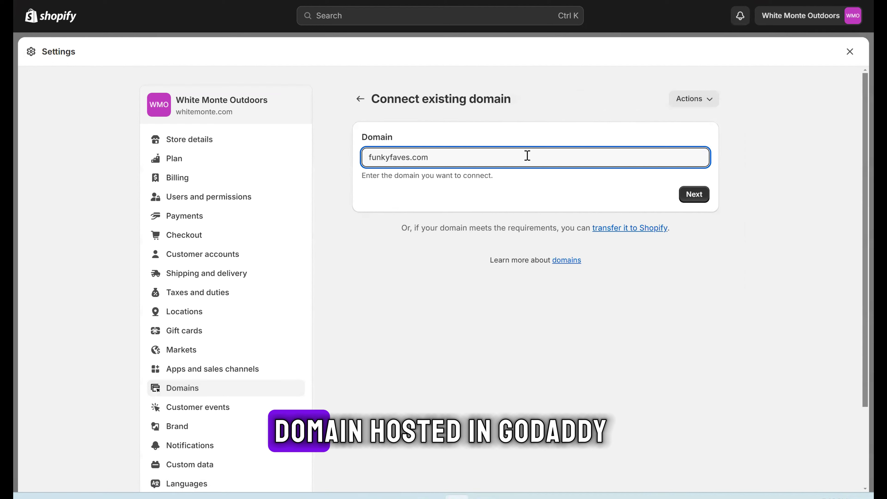
pyautogui.click(694, 194)
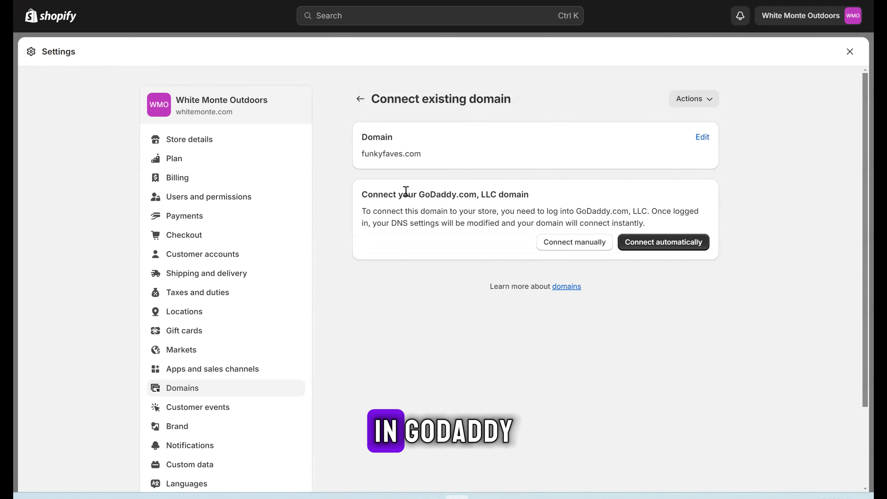
# Connect funkyfaves.com automatically through GoDaddy and authorize the DNS changes for Shopify
pyautogui.moveTo(419, 194); pyautogui.dragTo(456, 194)
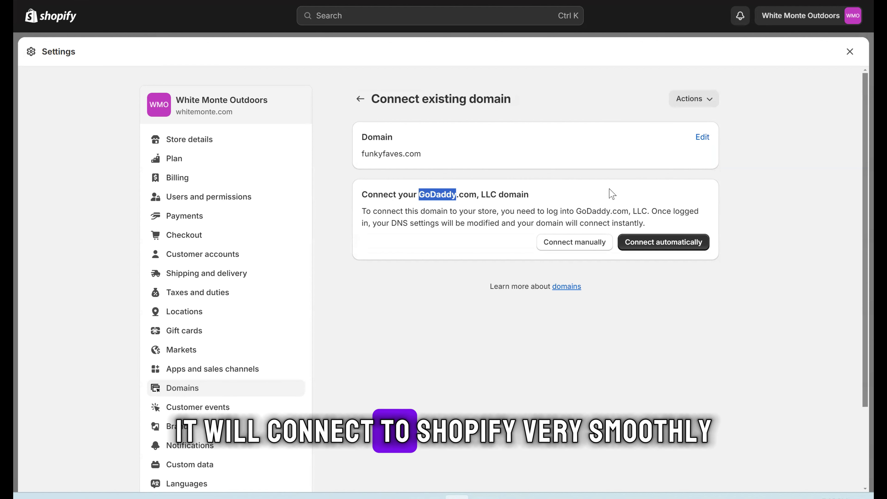
pyautogui.click(360, 200)
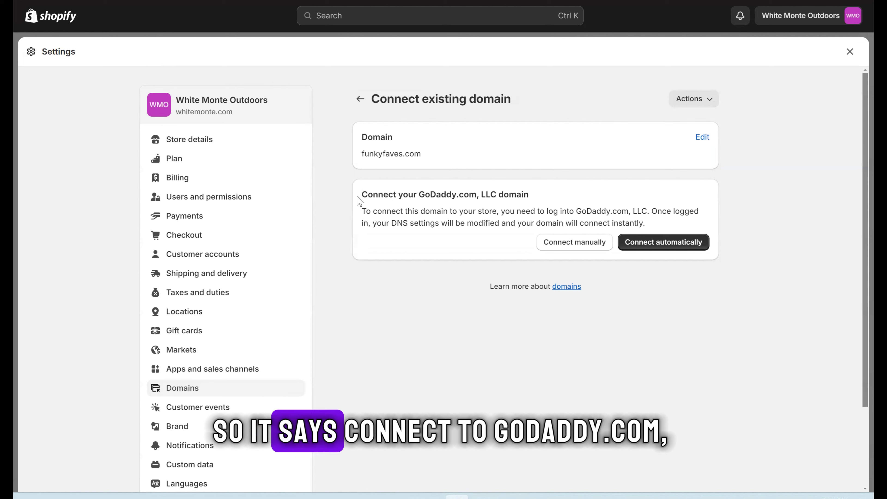
pyautogui.click(668, 249)
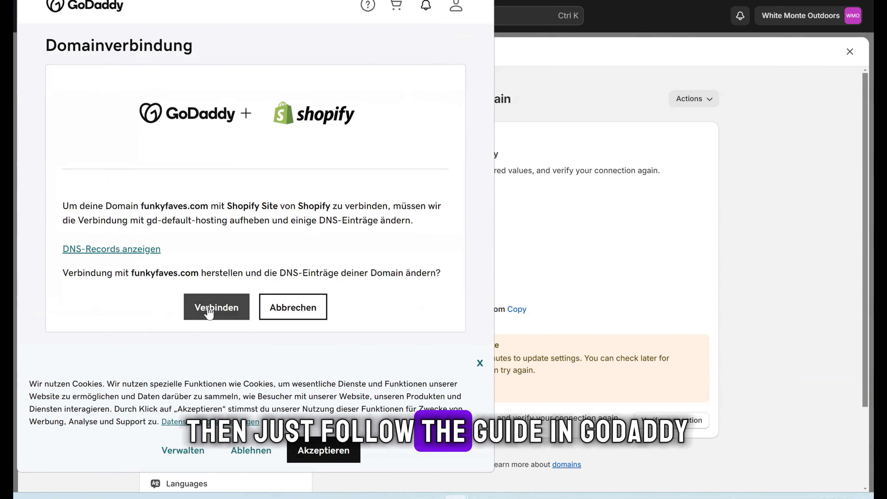
pyautogui.click(211, 315)
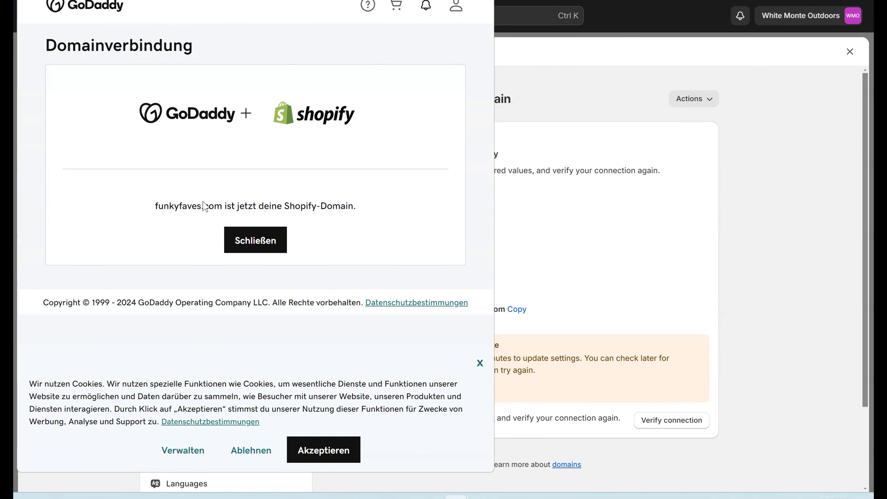
pyautogui.click(253, 241)
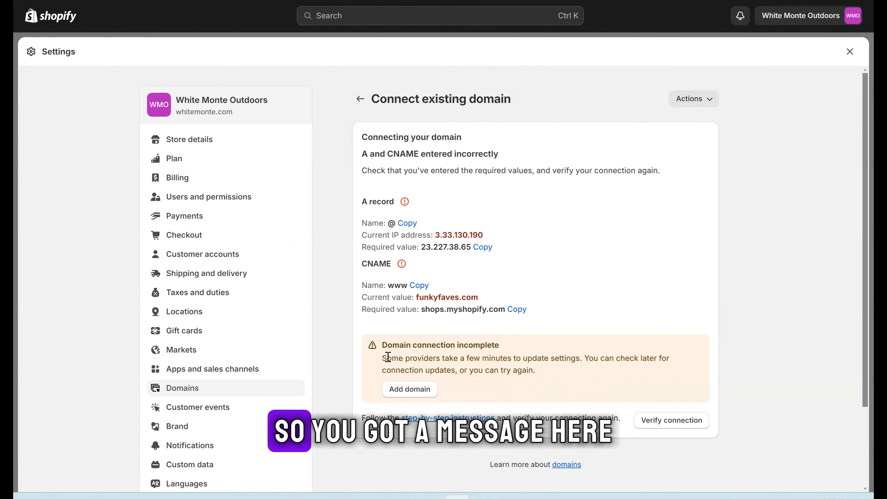
# Copy the domain connection details, including the A record and CNAME values, into a Notepad note as a backup and close Notepad
pyautogui.moveTo(382, 358); pyautogui.dragTo(593, 376)
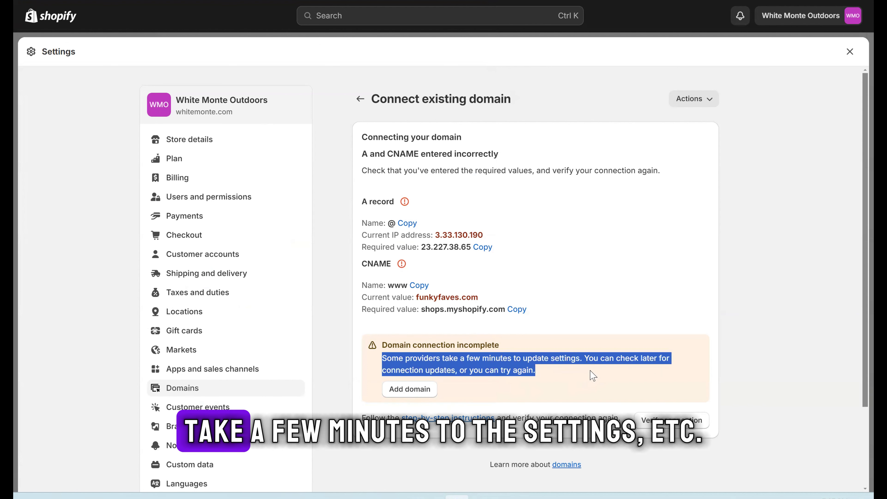
pyautogui.click(573, 383)
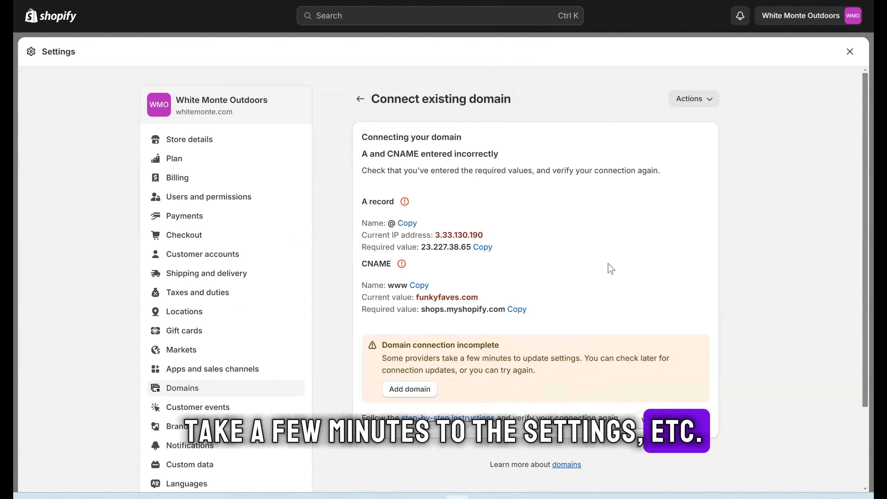
pyautogui.moveTo(361, 154); pyautogui.dragTo(369, 186)
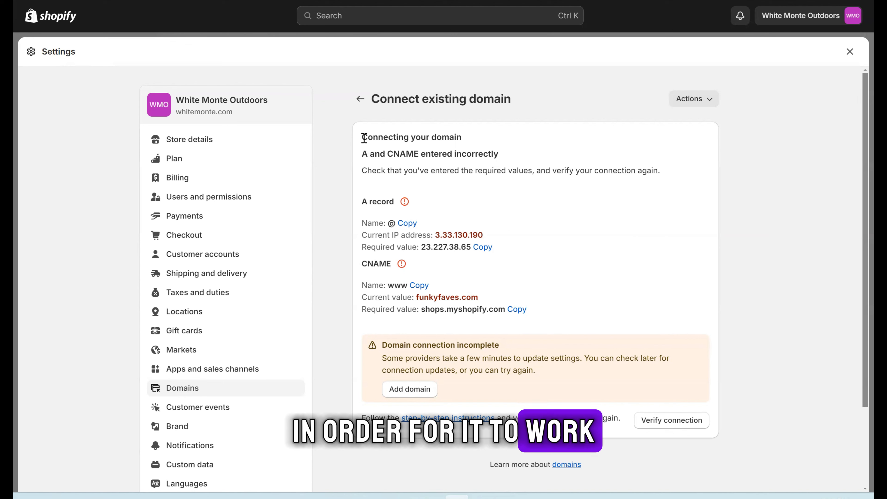
pyautogui.moveTo(363, 137); pyautogui.dragTo(540, 308)
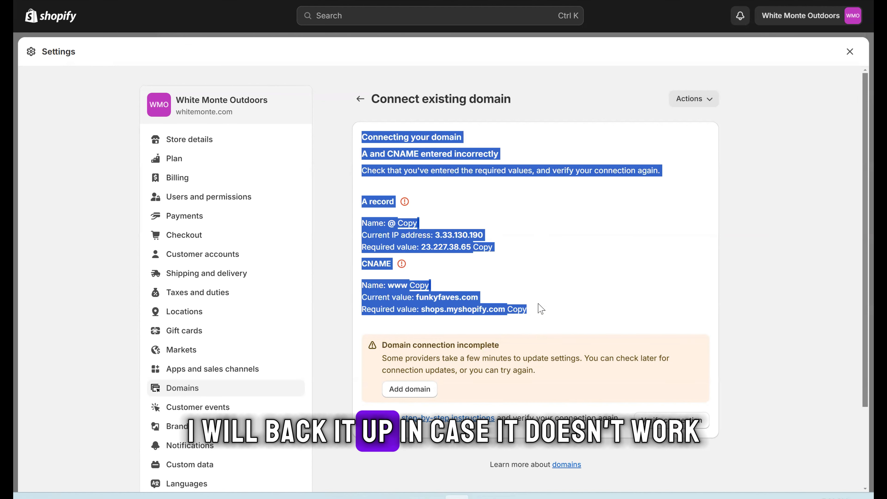
pyautogui.rightClick(466, 169)
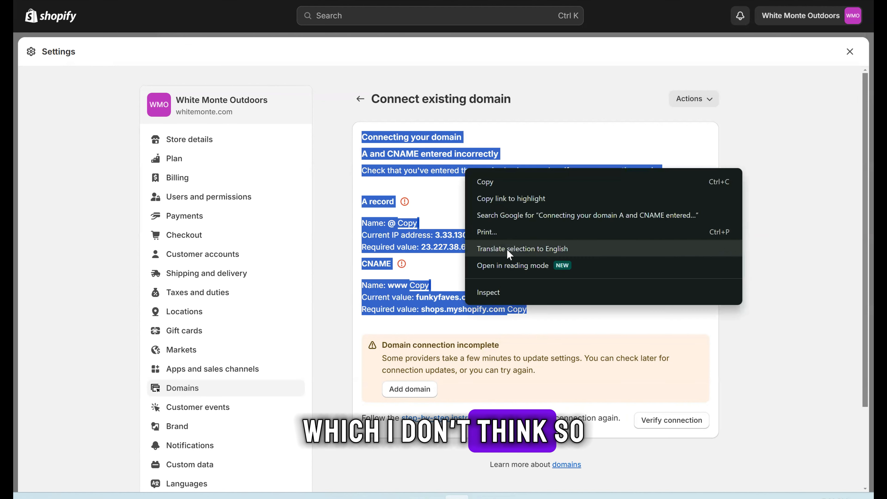
pyautogui.click(494, 182)
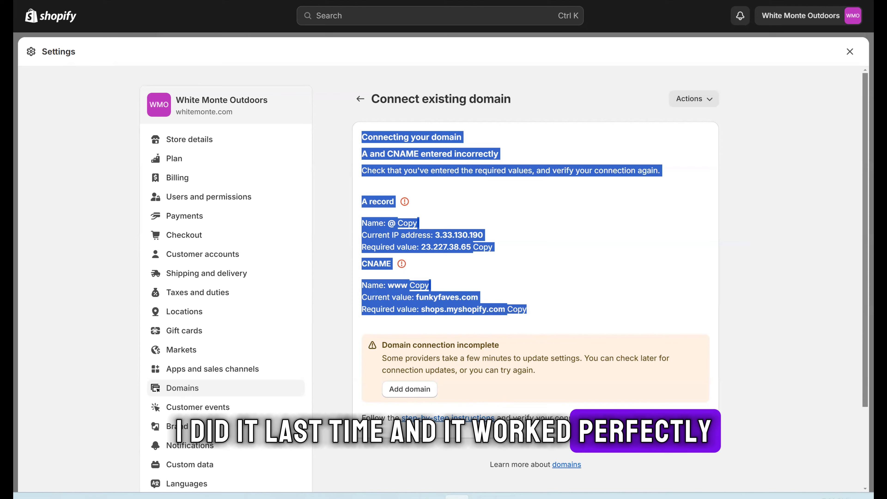
pyautogui.press('super')
pyautogui.click(528, 154)
pyautogui.hotkey('ctrl', 'v')
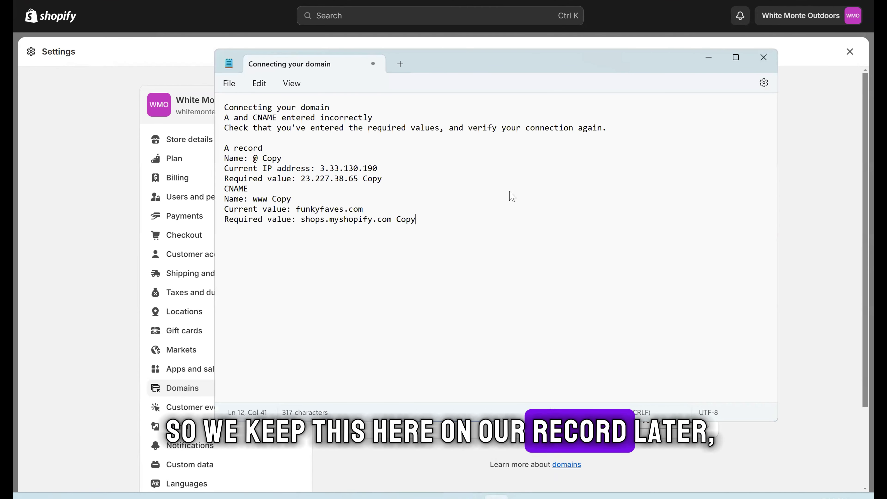
pyautogui.click(764, 57)
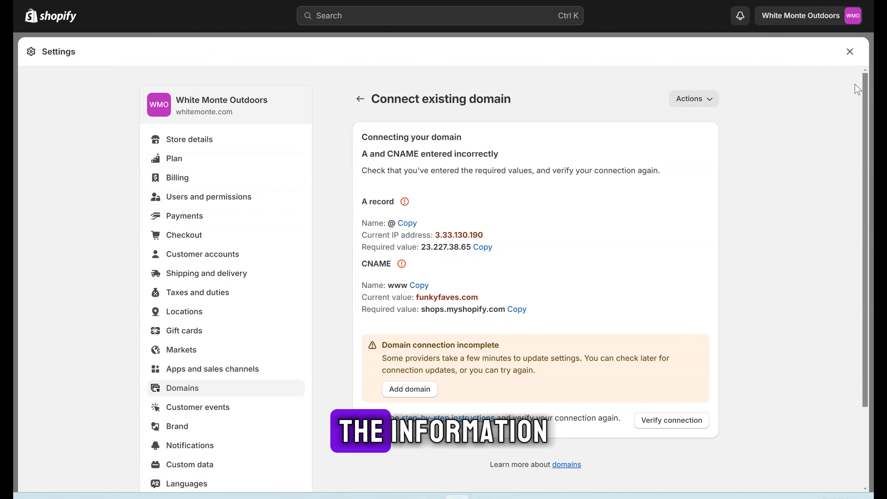
# In the store details profile, set the store name to FunkyFaves and enter funkyfaves in the store email
pyautogui.scroll(-3, 848, 87)
pyautogui.click(201, 139)
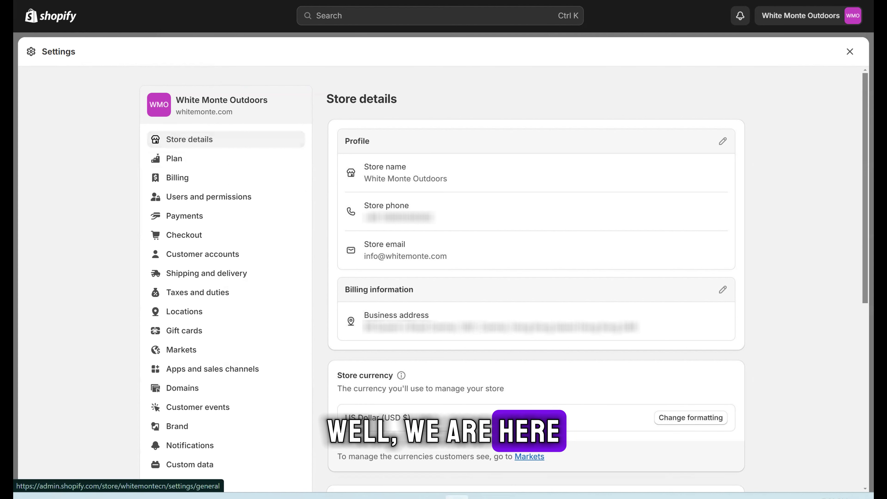
pyautogui.click(722, 141)
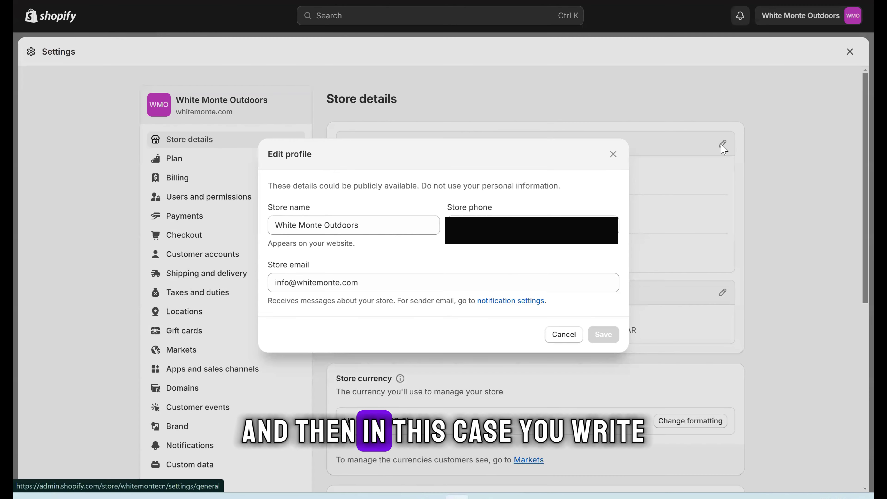
pyautogui.tripleClick(408, 221)
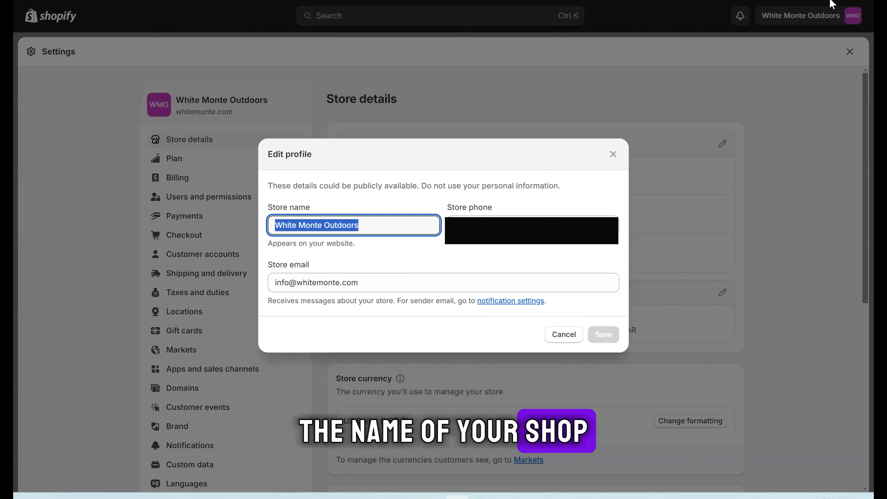
pyautogui.hotkey('ctrl', 'v')
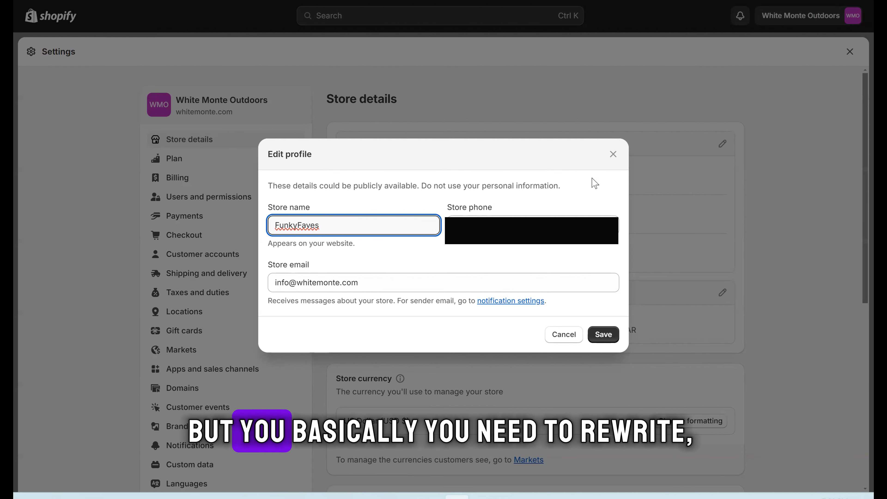
pyautogui.click(295, 284)
pyautogui.write('funkyfaves')
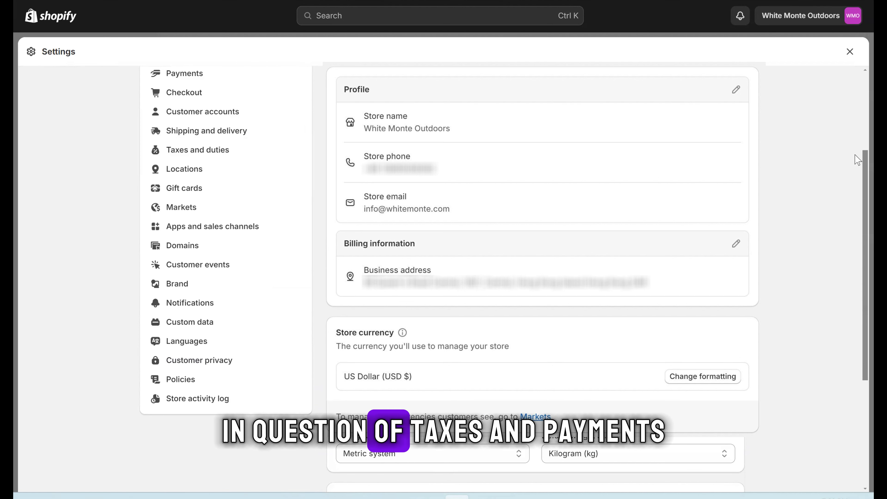
# Review the store's currency, time zone, unit and order ID settings, and open the billing settings
pyautogui.moveTo(854, 155); pyautogui.dragTo(854, 214)
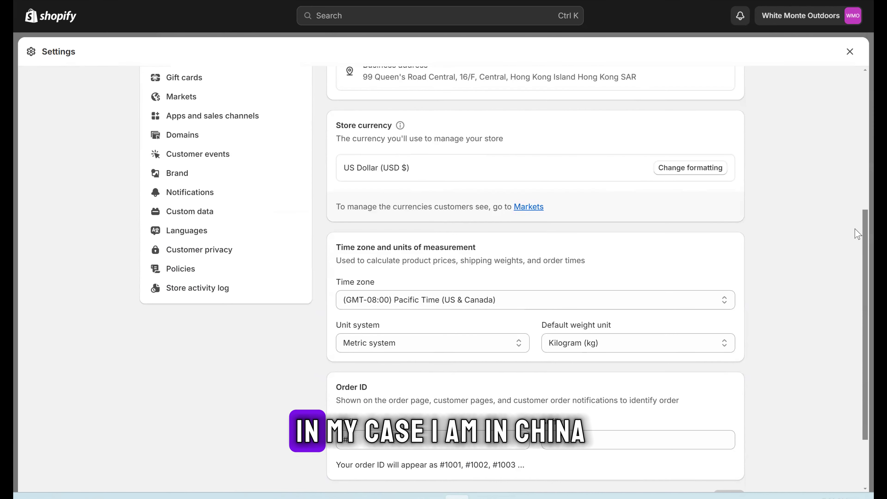
pyautogui.scroll(-3, 857, 234)
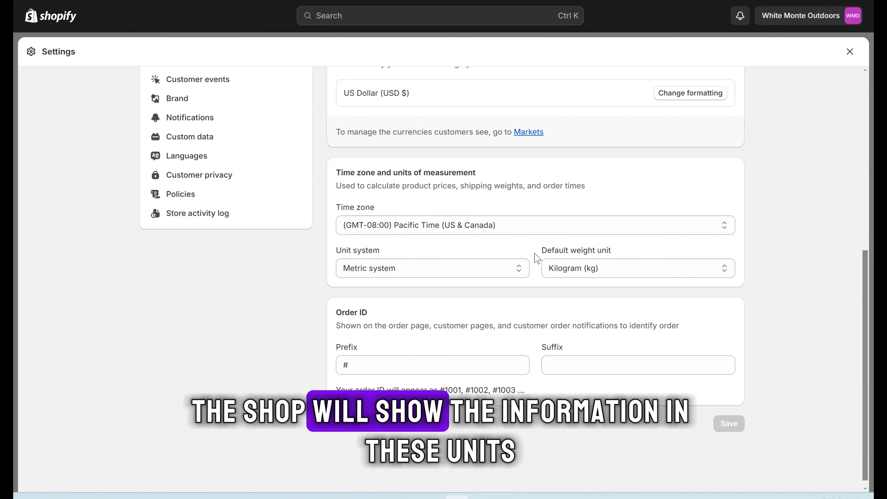
pyautogui.click(362, 365)
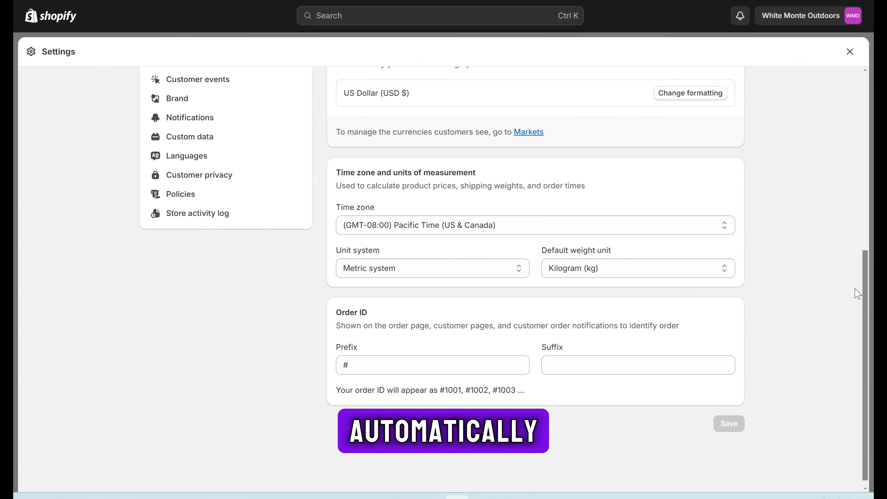
pyautogui.scroll(10, 855, 245)
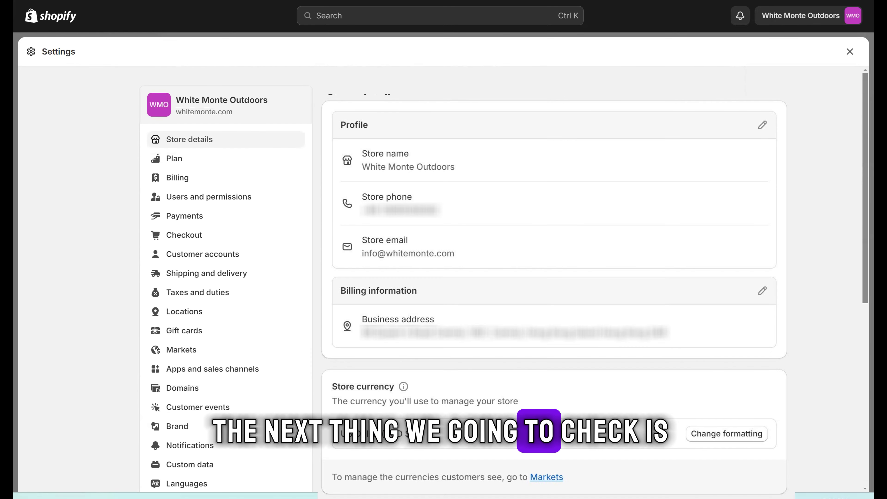
pyautogui.click(167, 182)
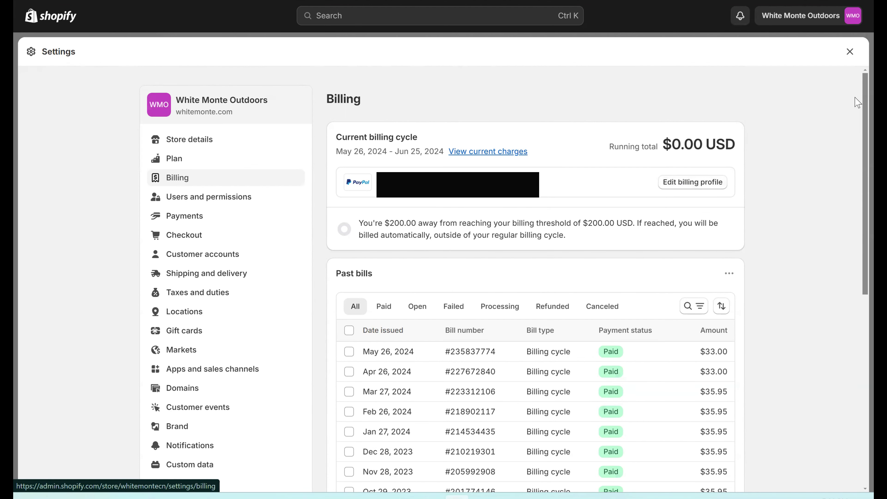
# Review the Basic Shopify plan's price and renewal details under the subscriptions in the billing settings
pyautogui.scroll(-10, 379, 285)
pyautogui.moveTo(366, 281); pyautogui.dragTo(438, 290)
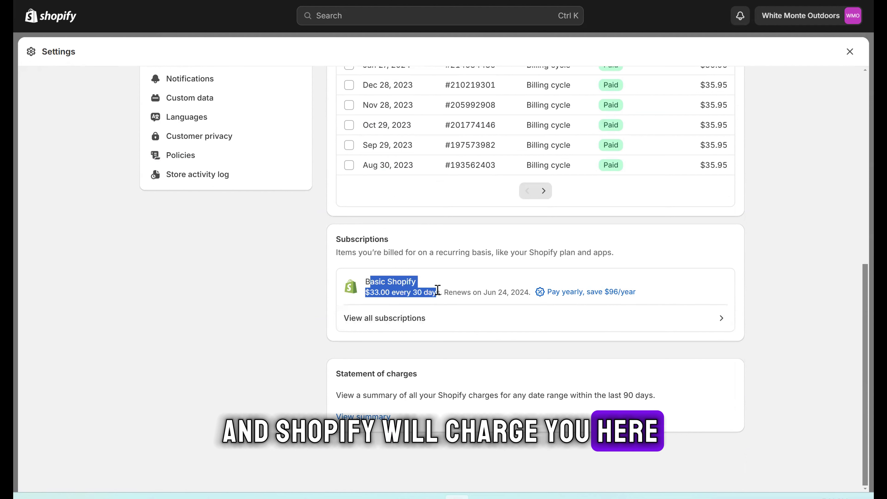
pyautogui.click(341, 307)
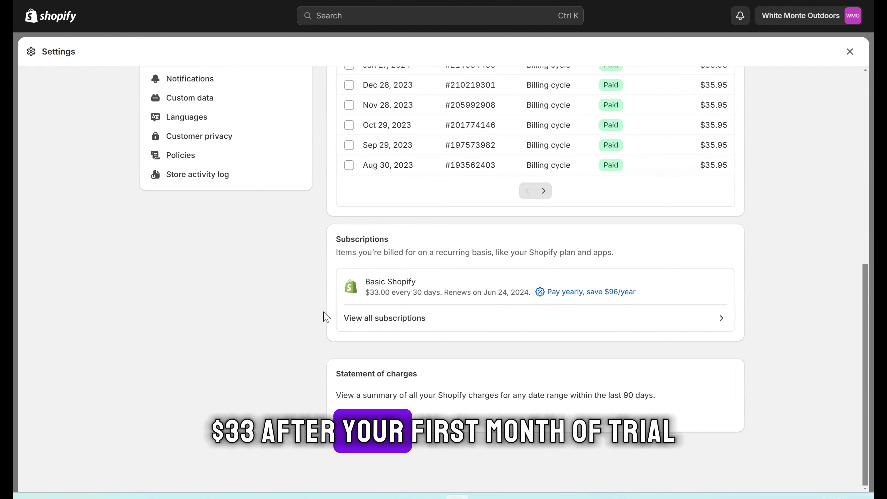
pyautogui.moveTo(854, 292); pyautogui.dragTo(825, 249)
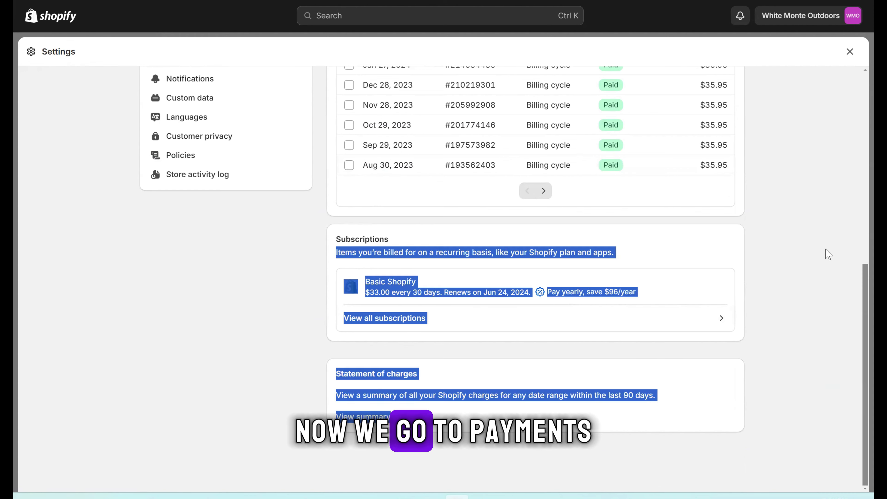
pyautogui.click(854, 284)
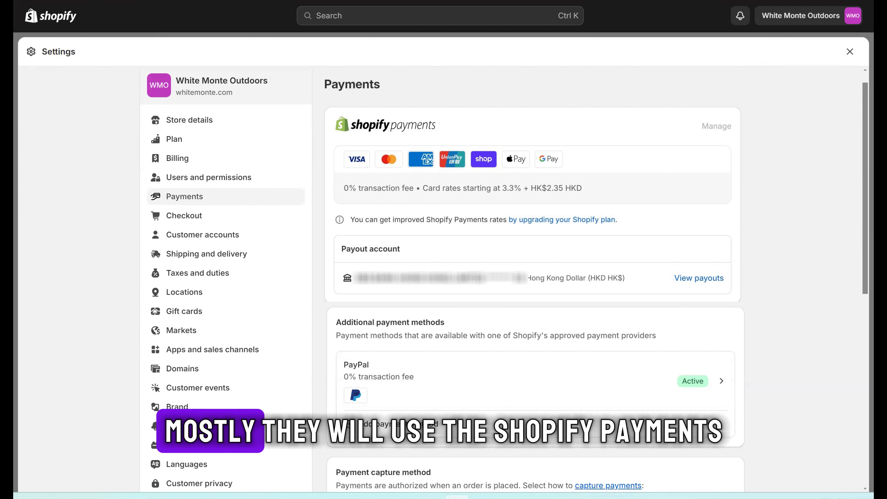
# Examine the payment settings, including the Shopify Payments payout account, additional payment methods and payment capture method
pyautogui.scroll(-2, 857, 108)
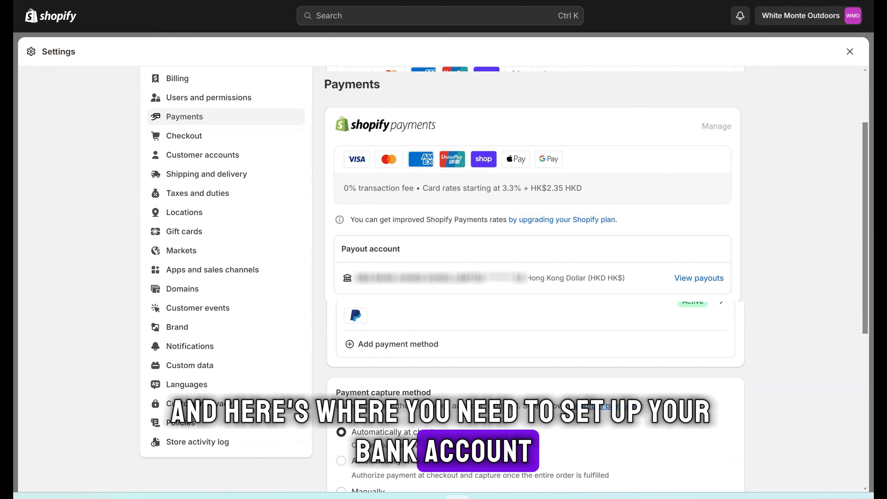
pyautogui.scroll(3, 857, 167)
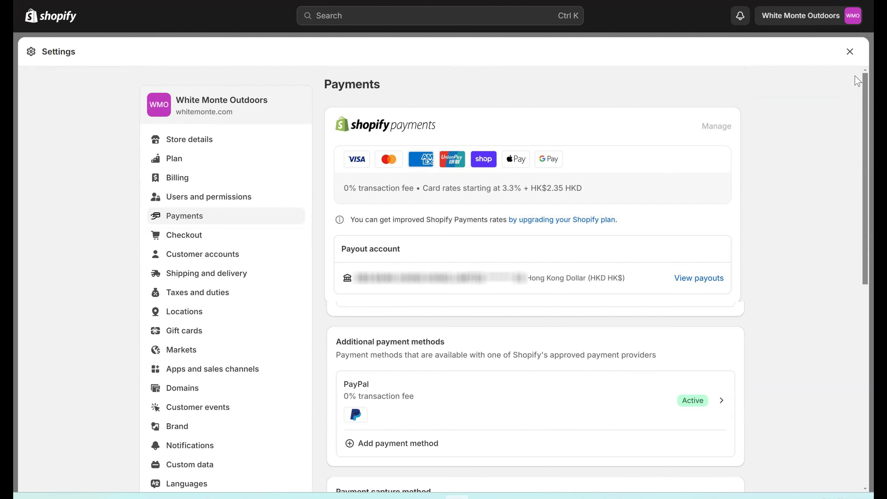
pyautogui.scroll(-1, 857, 105)
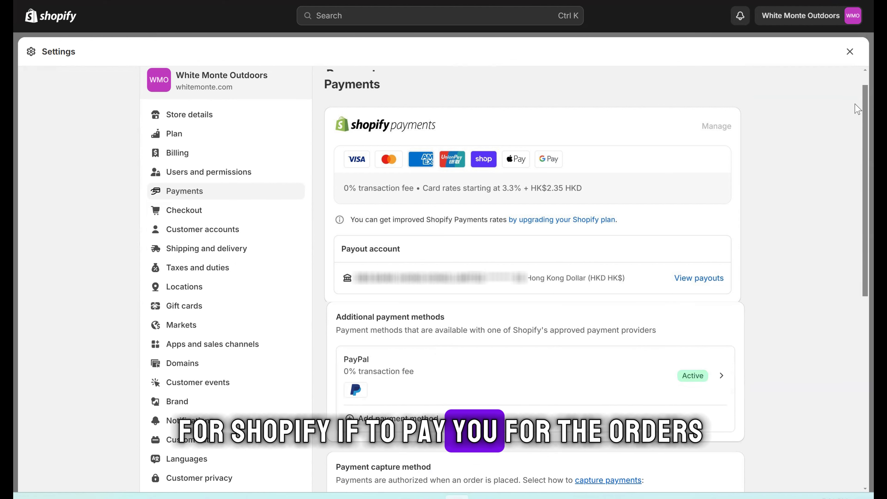
pyautogui.scroll(-10, 857, 202)
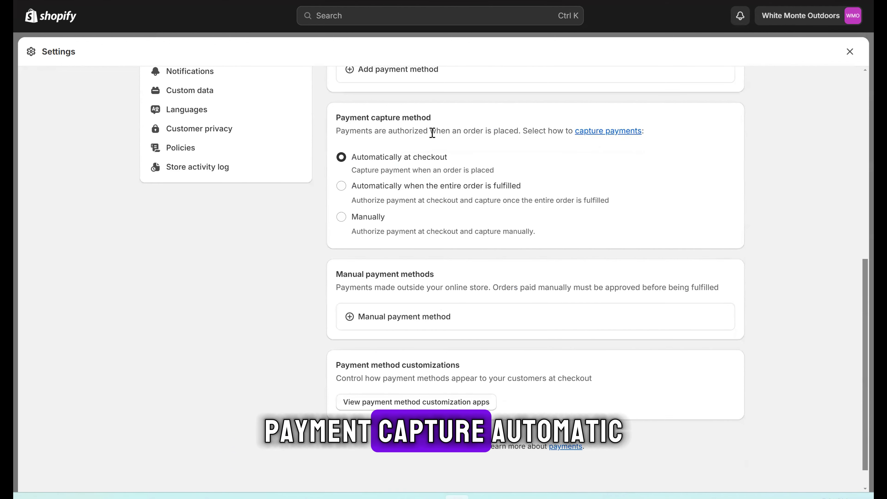
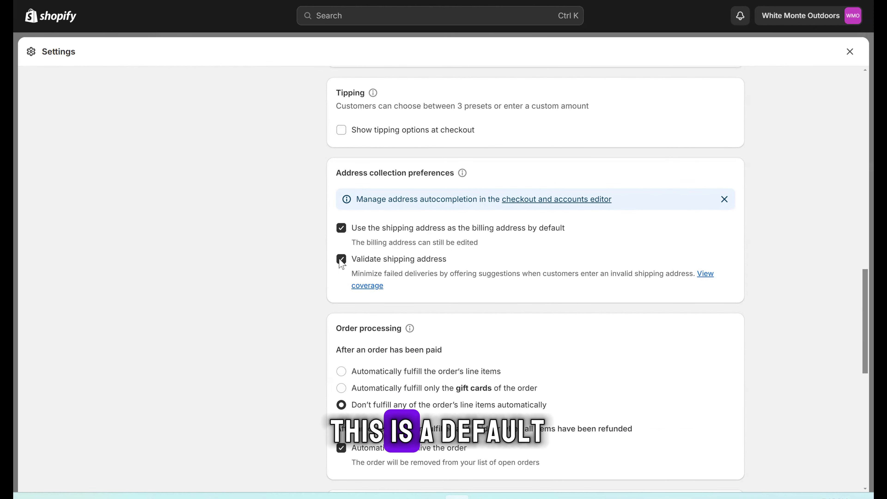
# Review the checkout settings for address collection, order processing, order status page additional scripts and checkout language
pyautogui.scroll(-1, 461, 277)
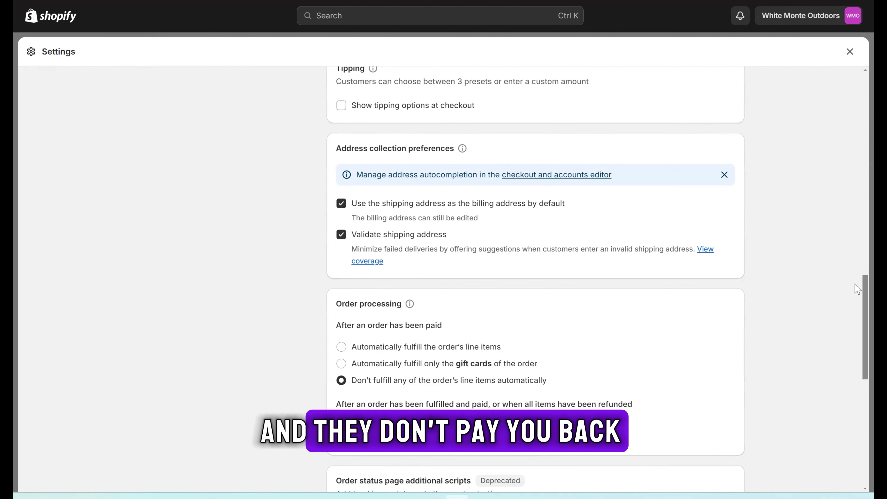
pyautogui.moveTo(857, 288); pyautogui.dragTo(857, 338)
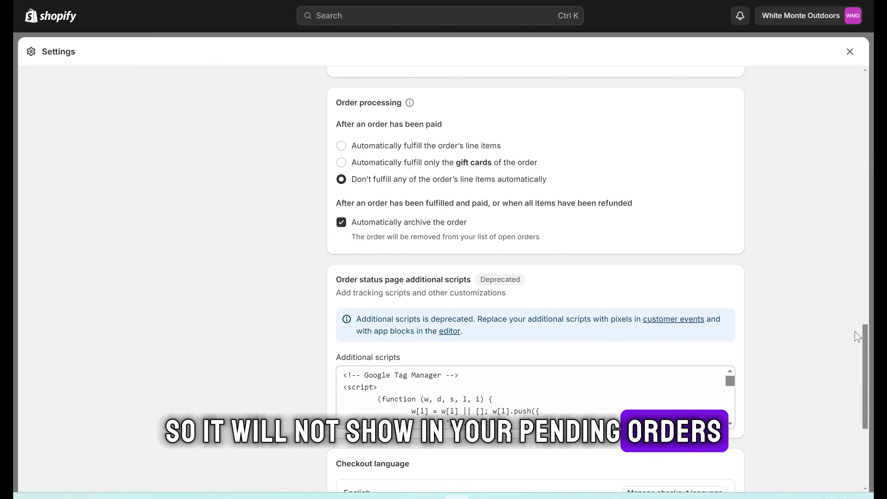
pyautogui.scroll(-5, 857, 337)
pyautogui.doubleClick(355, 214)
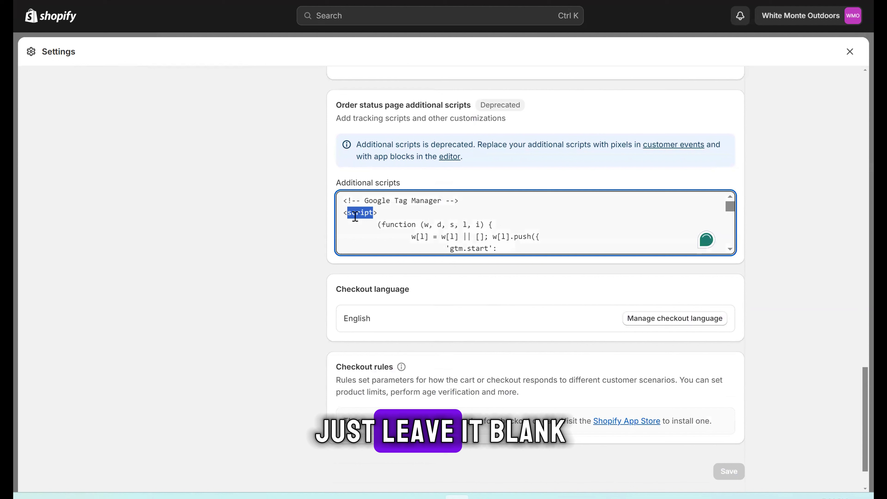
pyautogui.hotkey('ctrl', 'a')
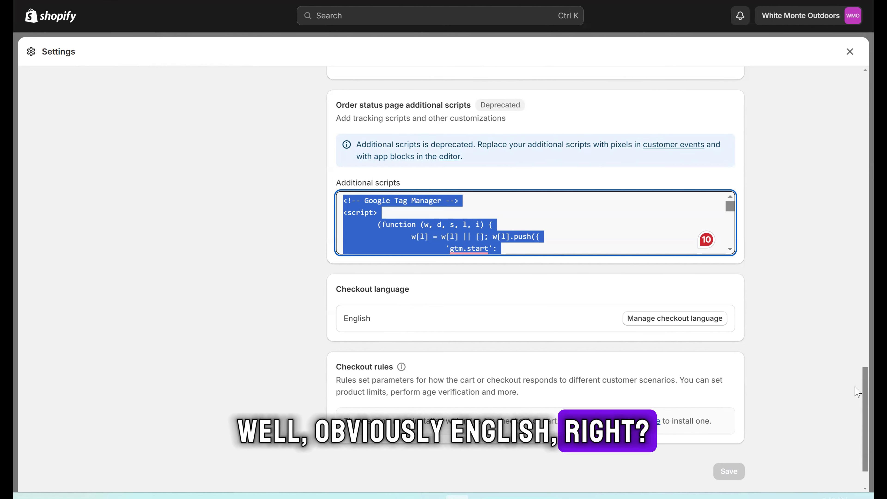
pyautogui.scroll(15, 855, 251)
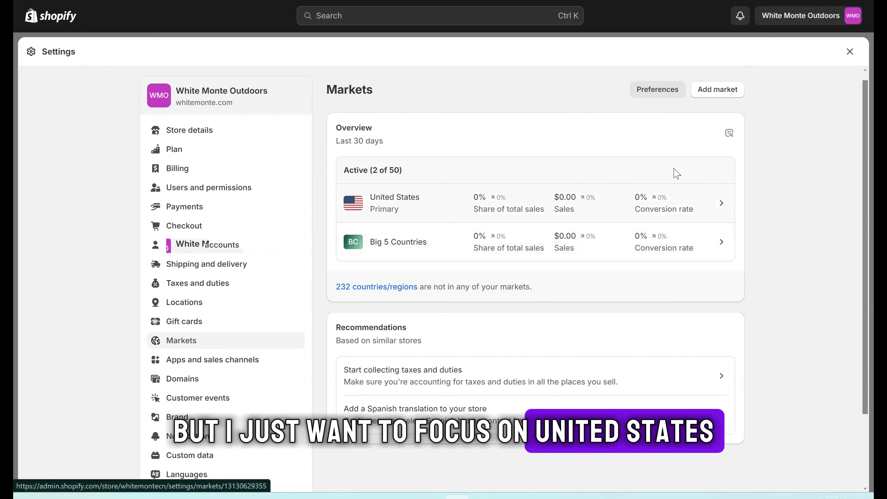
# Open the Order confirmation template in the customer notifications and look through its email preview
pyautogui.scroll(-3, 558, 227)
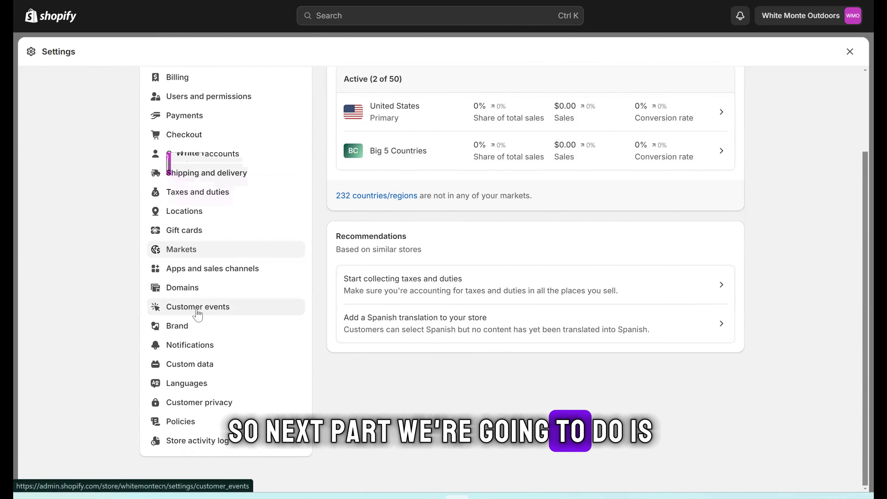
pyautogui.click(190, 346)
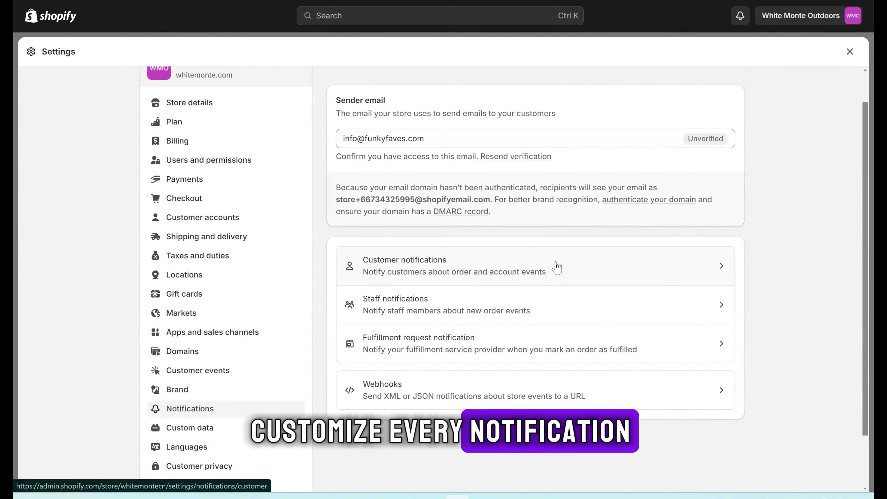
pyautogui.click(721, 269)
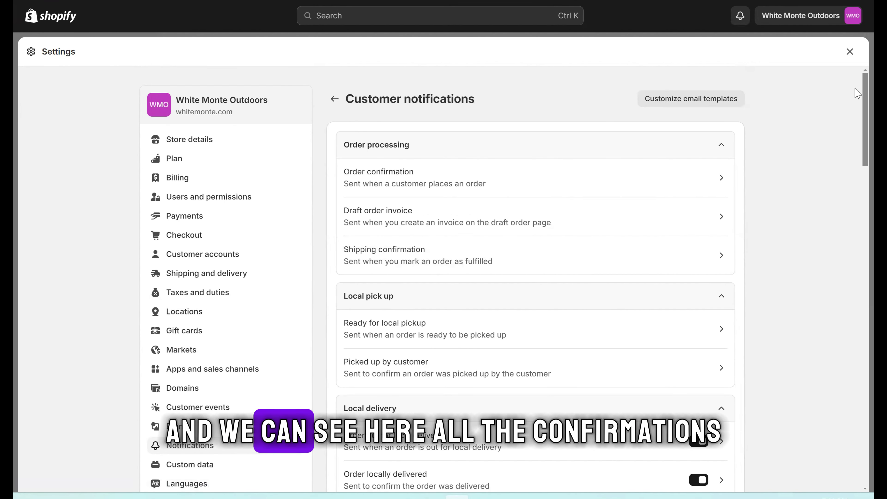
pyautogui.click(407, 180)
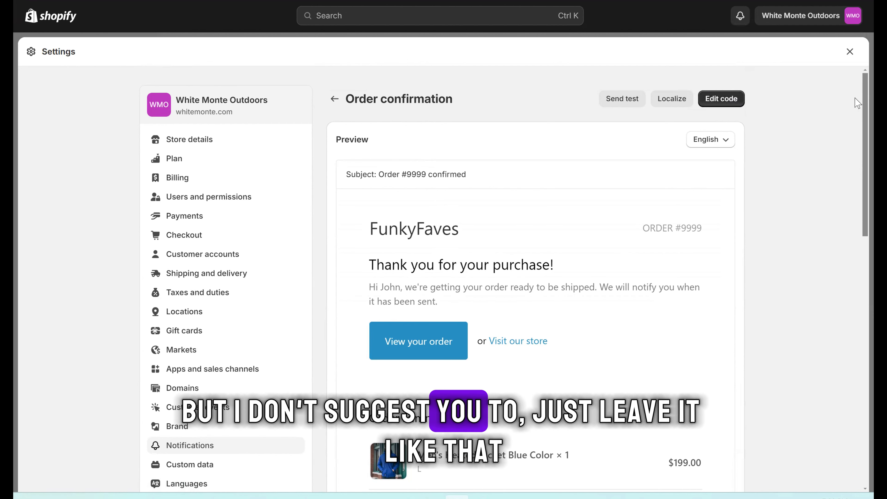
pyautogui.scroll(-2, 854, 124)
pyautogui.scroll(-2, 857, 124)
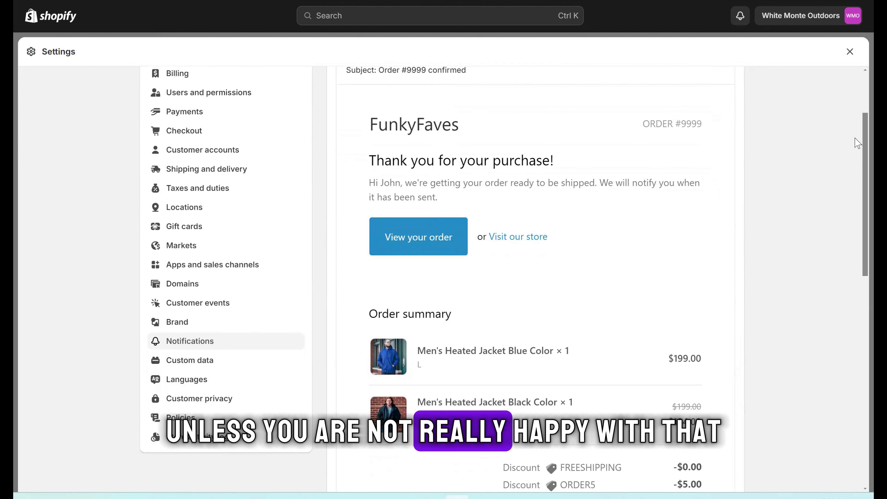
pyautogui.scroll(-7, 856, 175)
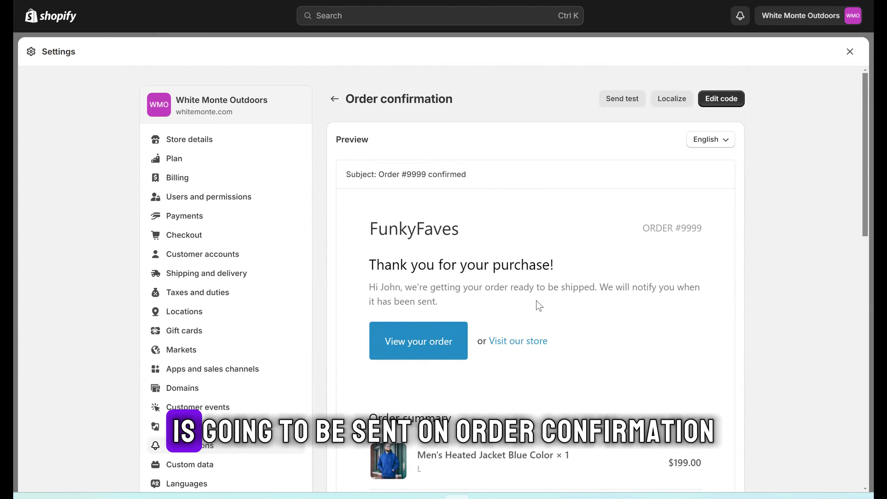
# Return to the customer notifications list and open the Shipping confirmation template's preview
pyautogui.click(334, 102)
pyautogui.scroll(-3, 430, 115)
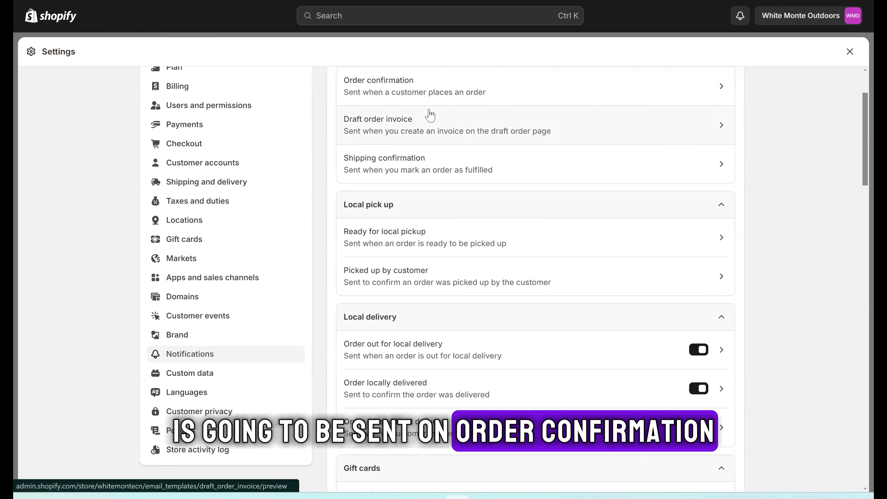
pyautogui.moveTo(856, 132); pyautogui.dragTo(767, 150)
pyautogui.click(834, 141)
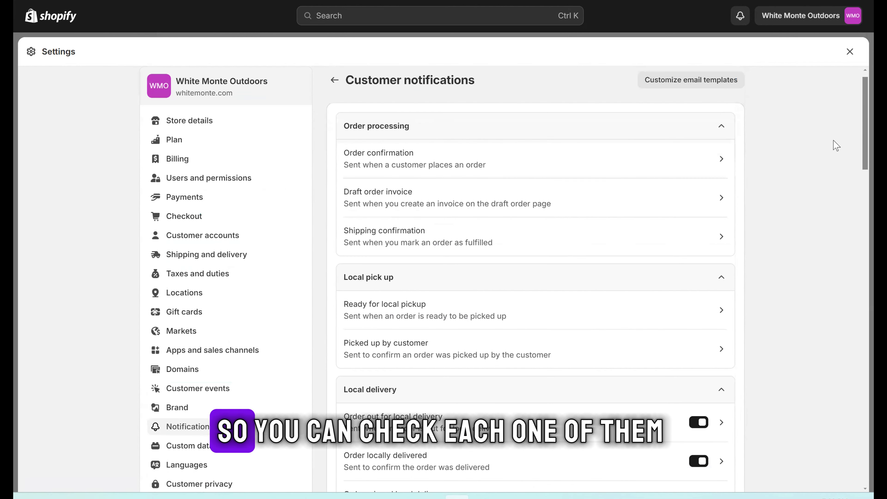
pyautogui.scroll(-1, 433, 171)
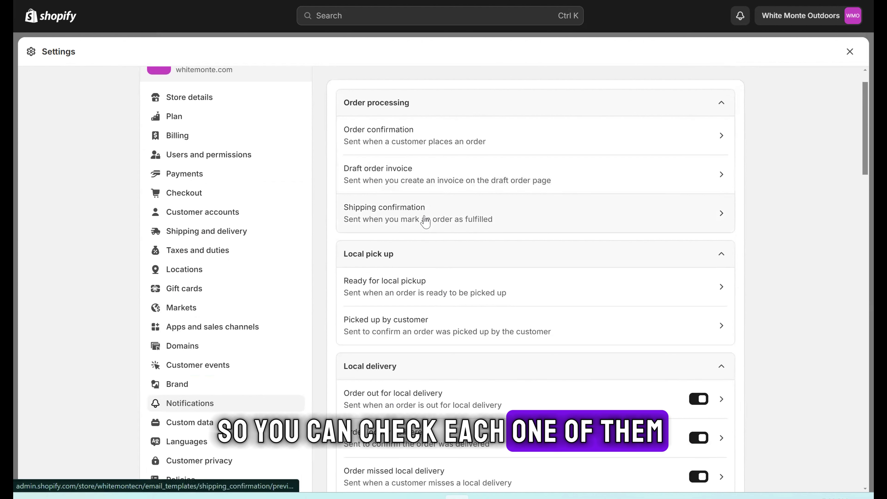
pyautogui.click(711, 217)
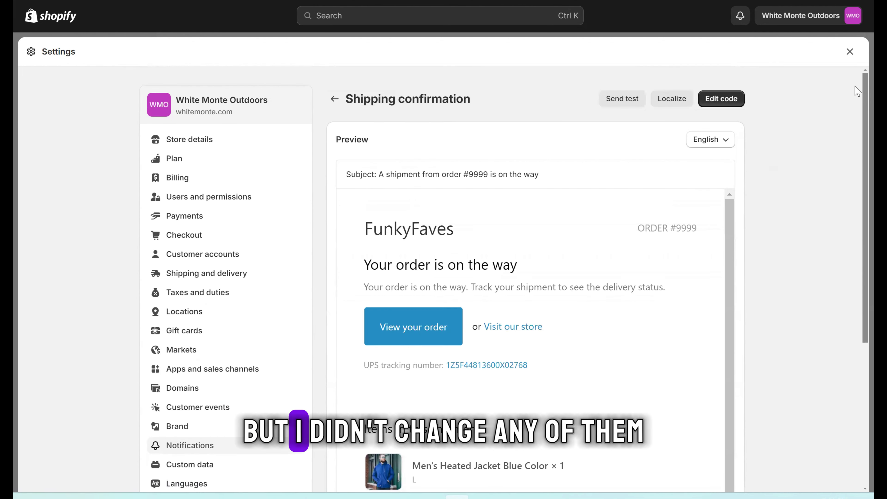
# Look through the remaining customer notifications, including local delivery, gift cards and order exceptions
pyautogui.moveTo(854, 90); pyautogui.dragTo(854, 134)
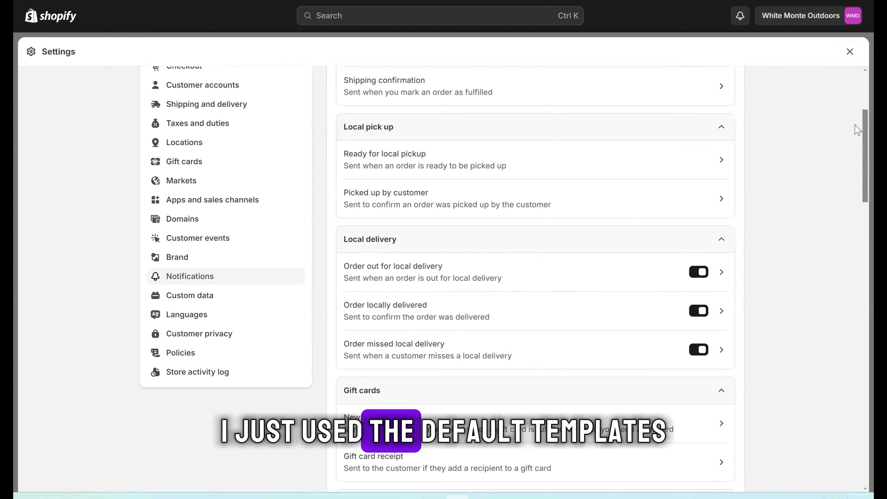
pyautogui.scroll(-3, 857, 130)
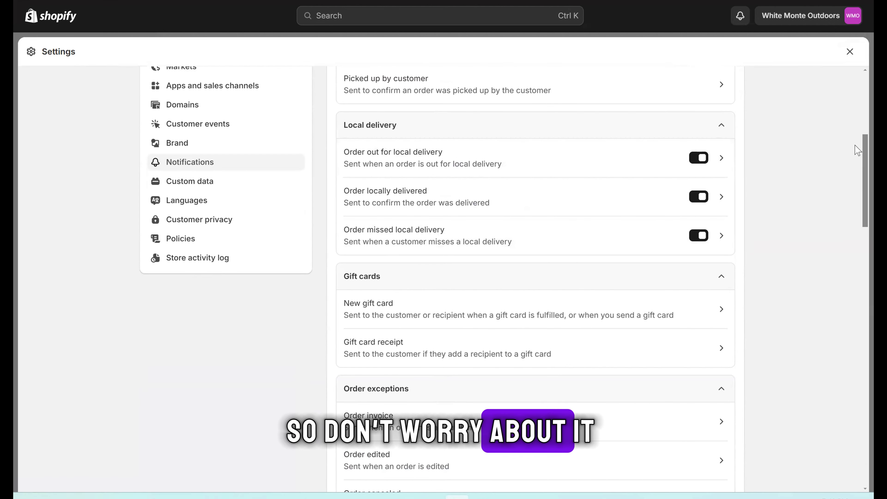
pyautogui.scroll(-4, 855, 178)
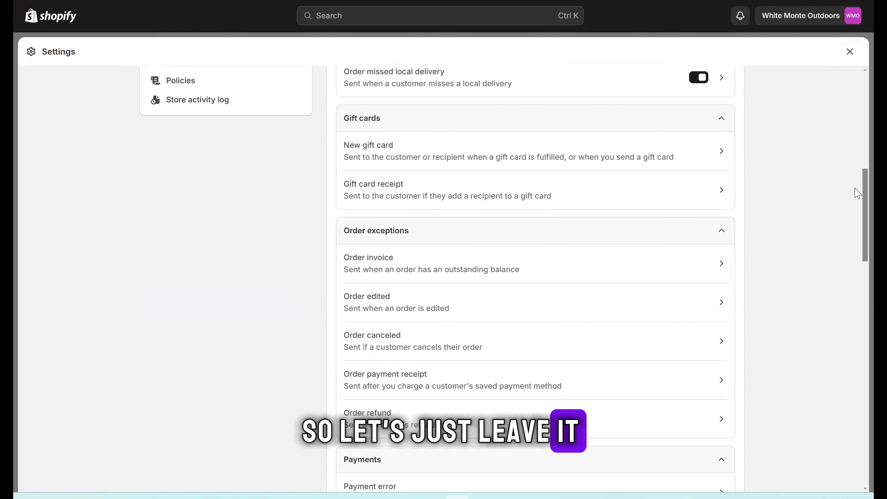
pyautogui.scroll(13, 856, 178)
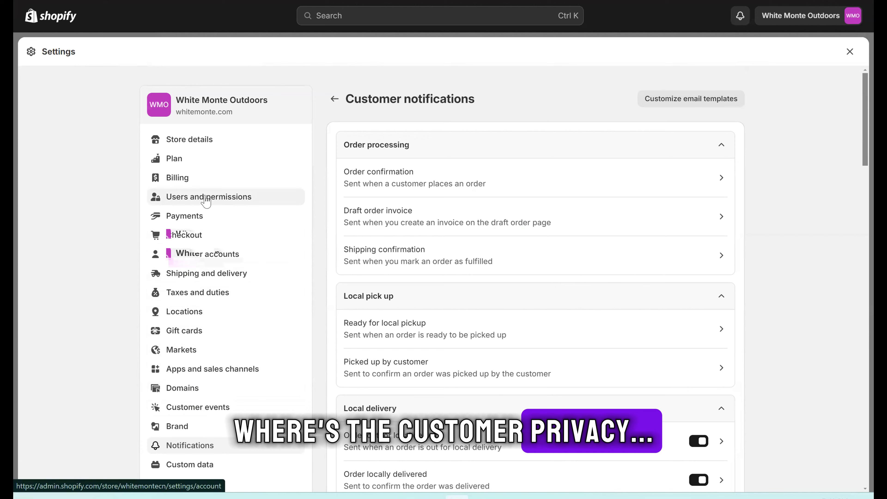
# Examine the cookie banner's region visibility, appearance and position in the customer privacy settings, and return to the privacy overview
pyautogui.scroll(-3, 202, 412)
pyautogui.click(200, 413)
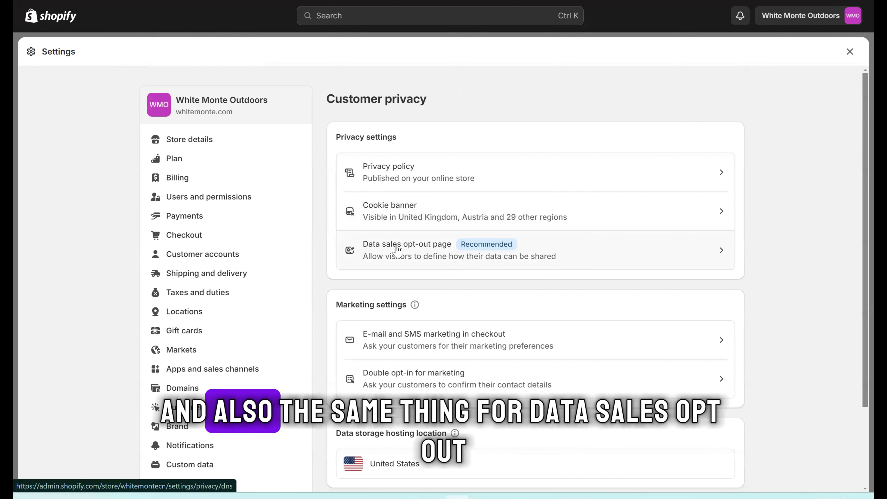
pyautogui.click(721, 211)
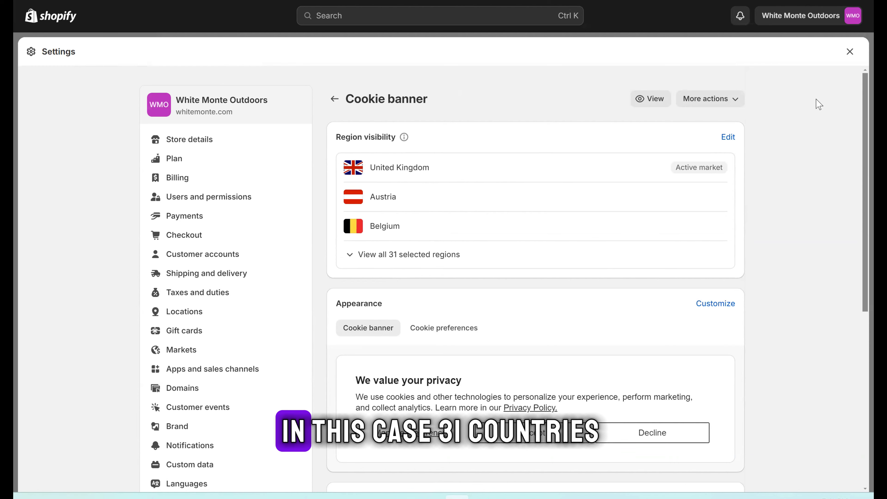
pyautogui.scroll(-5, 855, 152)
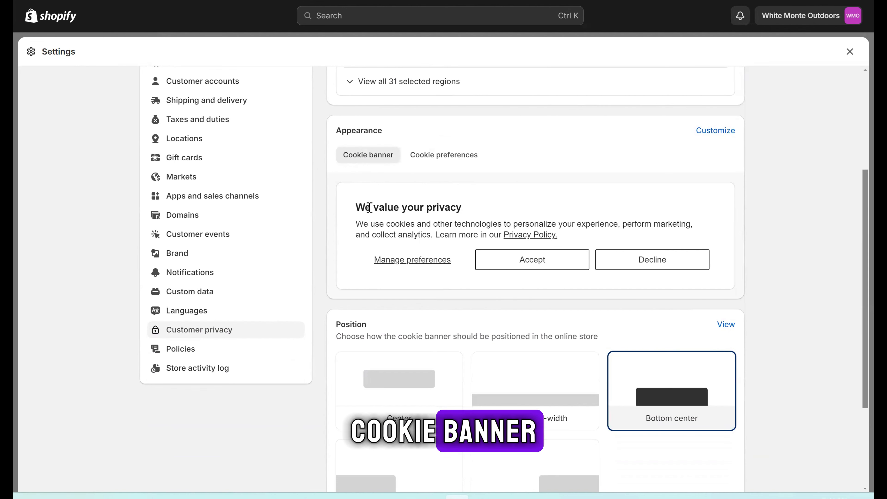
pyautogui.moveTo(351, 200); pyautogui.dragTo(776, 255)
pyautogui.click(733, 210)
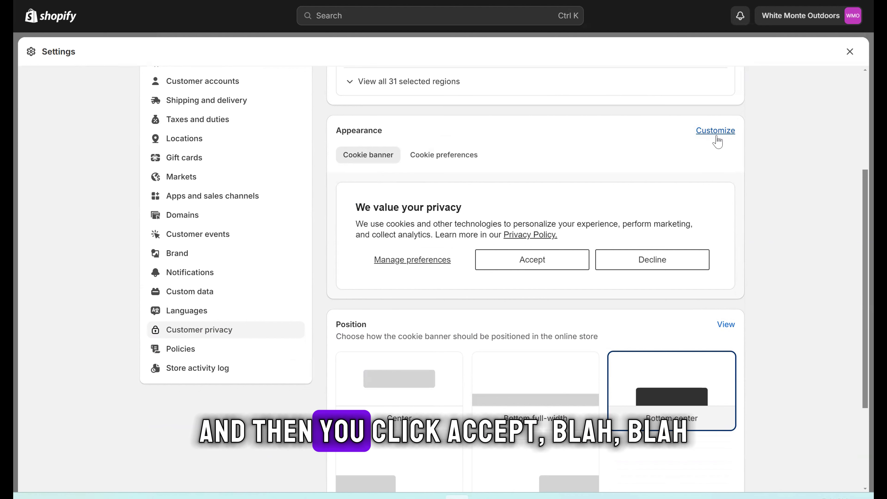
pyautogui.scroll(-3, 855, 192)
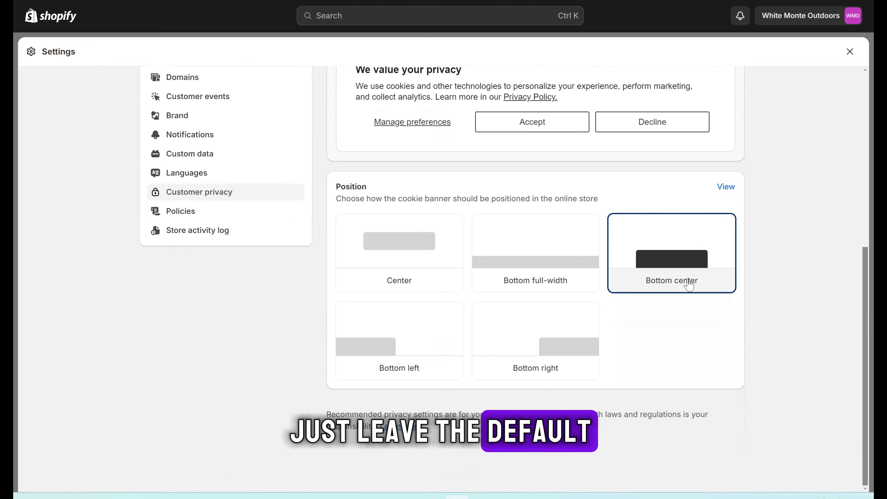
pyautogui.scroll(8, 857, 259)
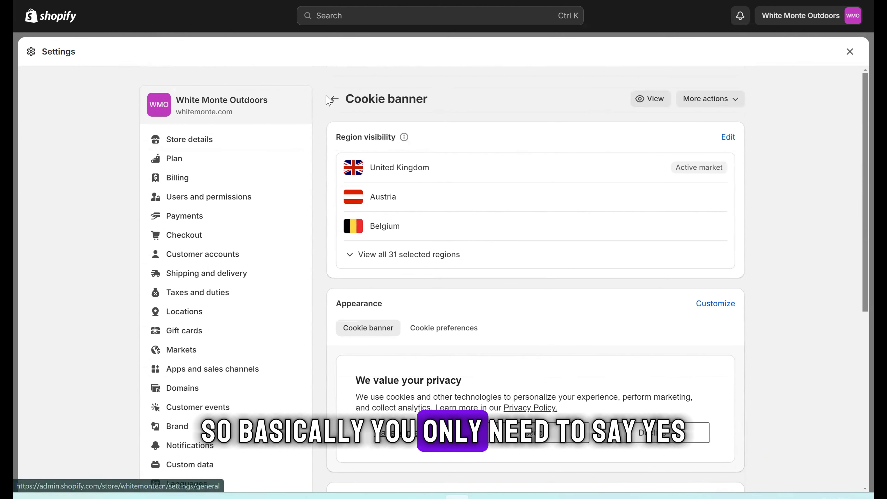
pyautogui.click(334, 99)
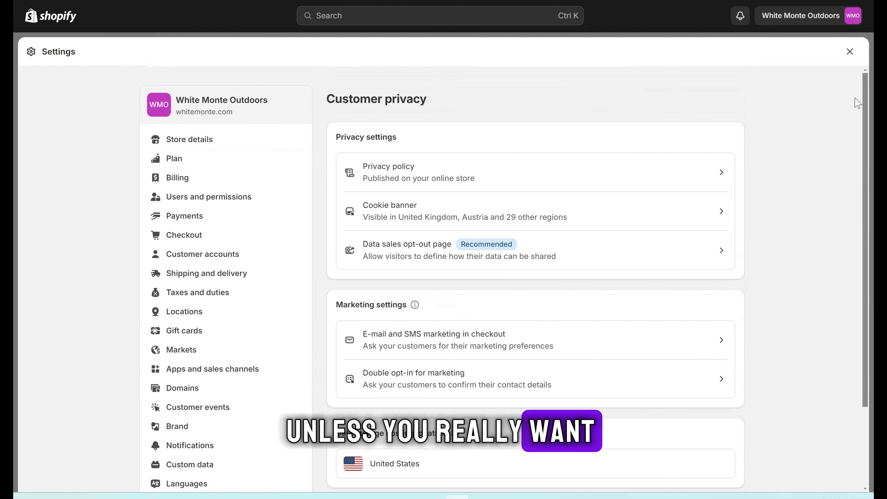
# Open the store's Policies settings and view the return rules section
pyautogui.scroll(-3, 857, 143)
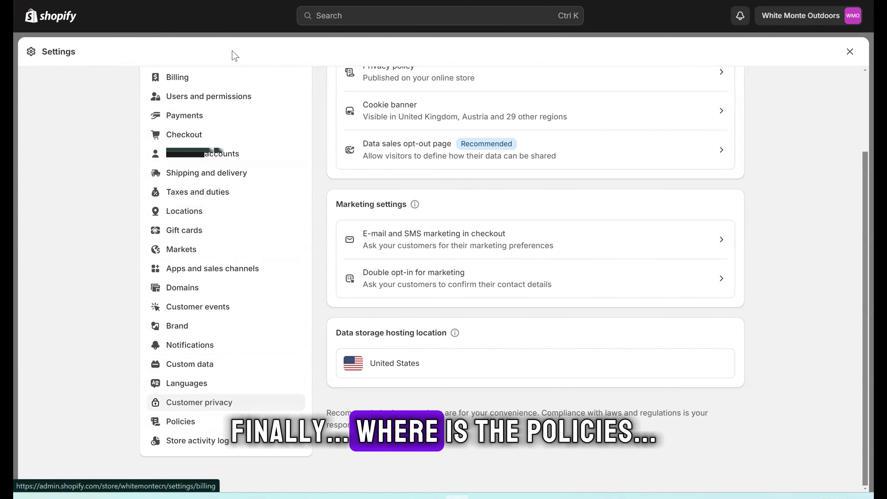
pyautogui.click(186, 421)
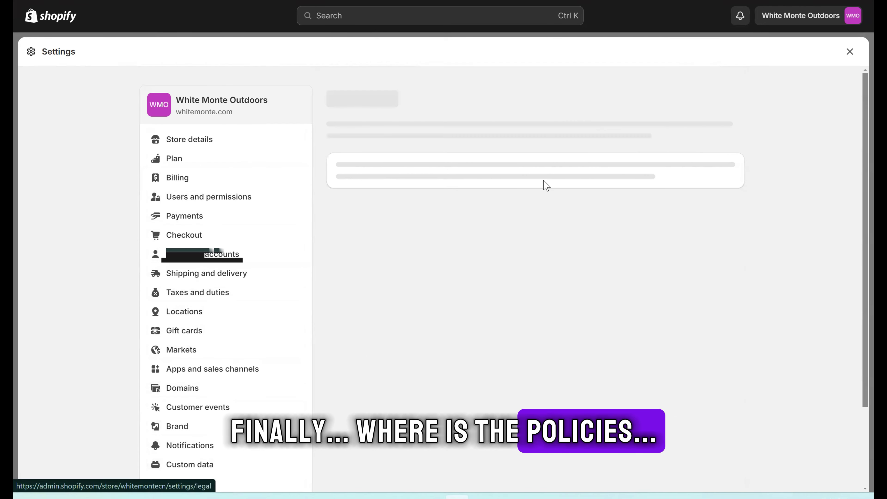
pyautogui.scroll(-3, 857, 116)
pyautogui.scroll(-1, 857, 117)
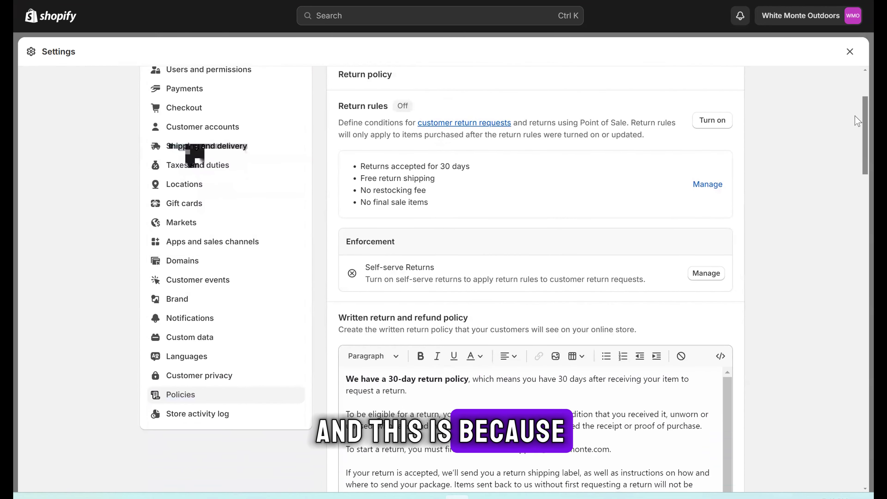
pyautogui.scroll(1, 857, 125)
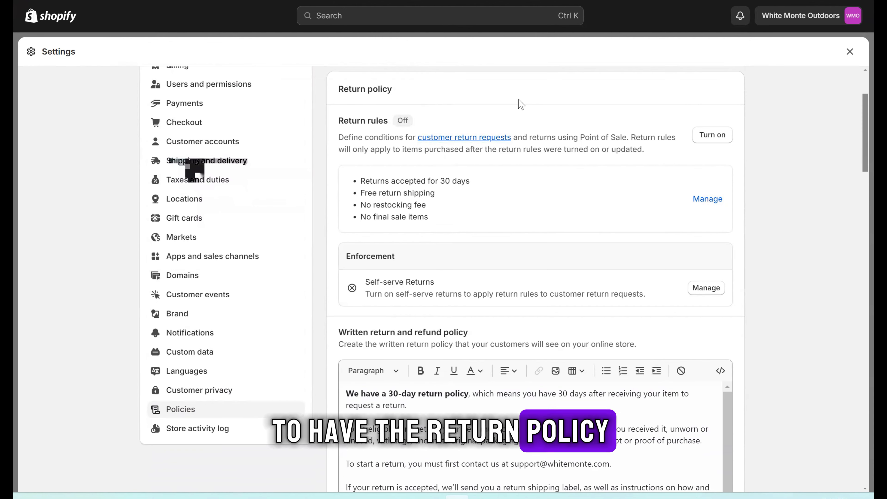
# Look through the privacy policy, terms of service and shipping policy, and return to the return policy section
pyautogui.scroll(-15, 857, 210)
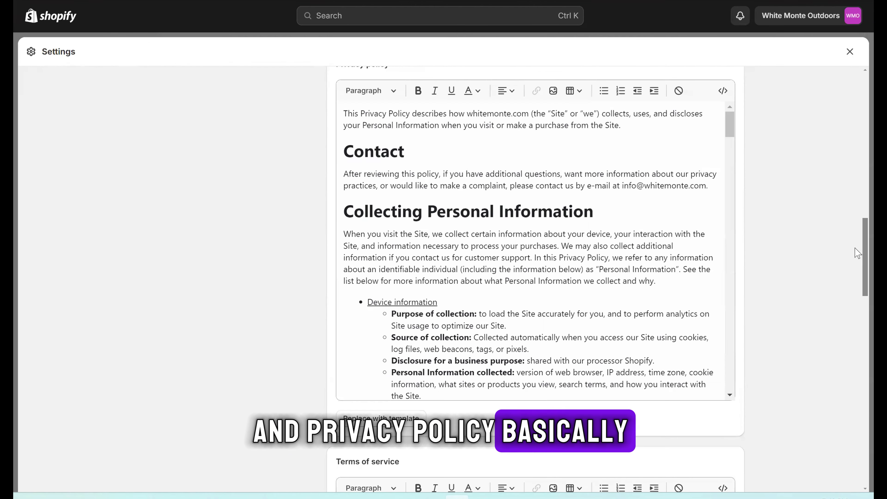
pyautogui.scroll(-15, 857, 270)
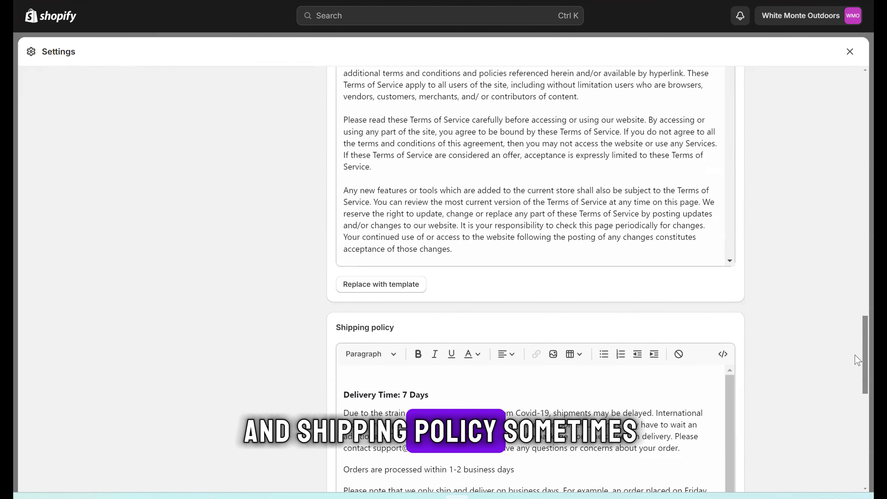
pyautogui.scroll(-5, 857, 360)
pyautogui.scroll(-5, 857, 397)
pyautogui.scroll(5, 857, 349)
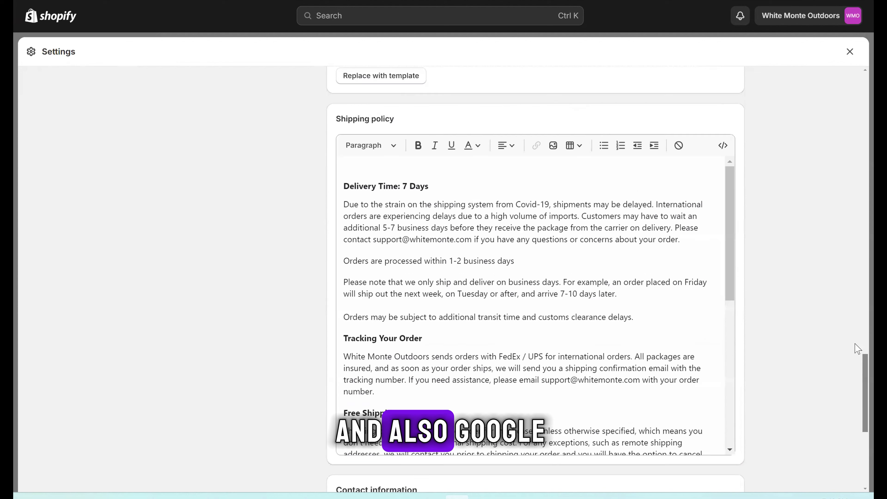
pyautogui.scroll(15, 855, 218)
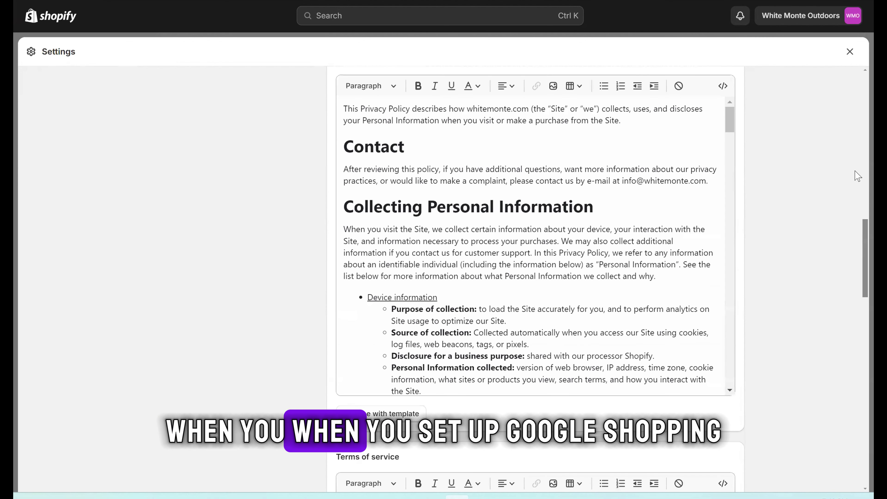
pyautogui.scroll(7, 856, 164)
pyautogui.scroll(6, 857, 136)
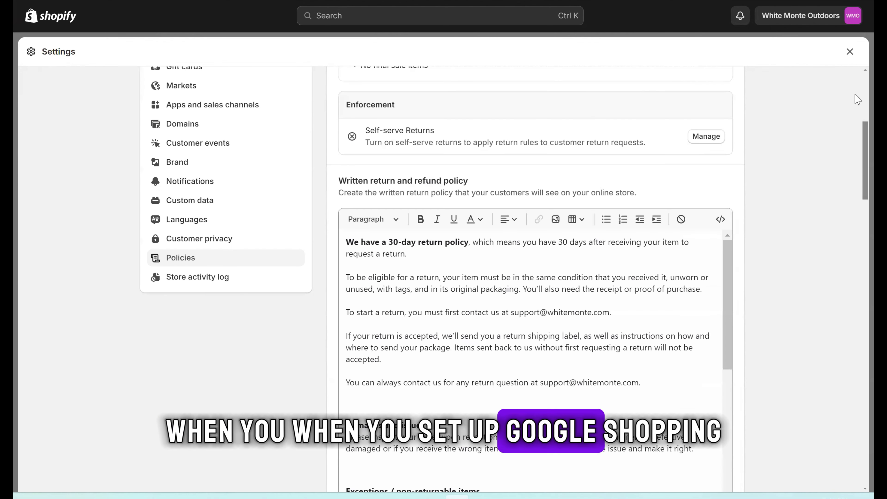
pyautogui.scroll(5, 857, 99)
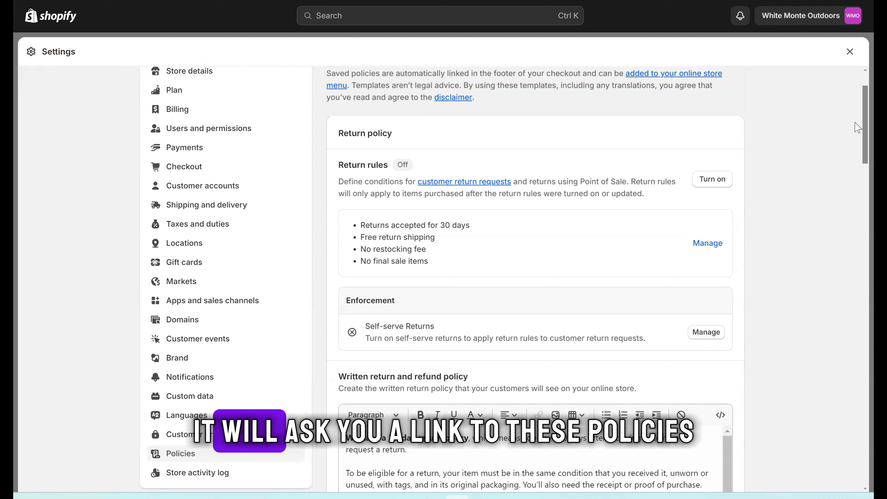
pyautogui.scroll(2, 855, 105)
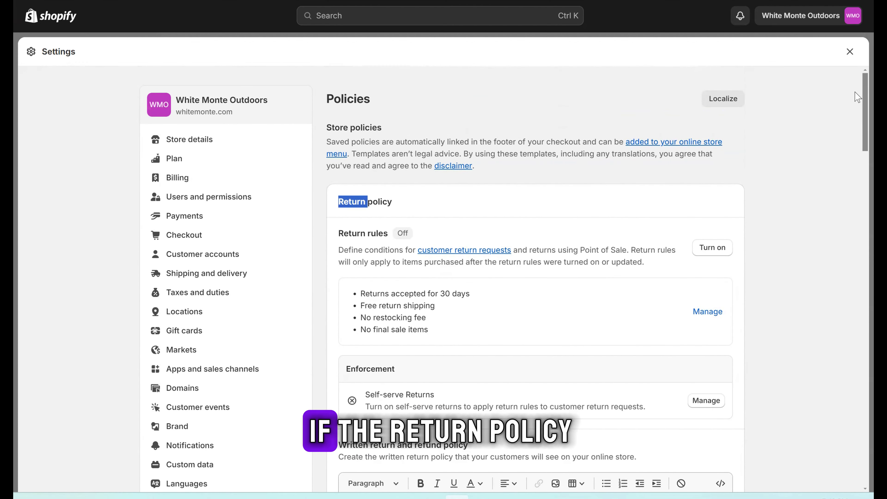
# Skim the store policies again and find the template replacement option for the written return and refund policy
pyautogui.scroll(-10, 856, 95)
pyautogui.scroll(-20, 856, 280)
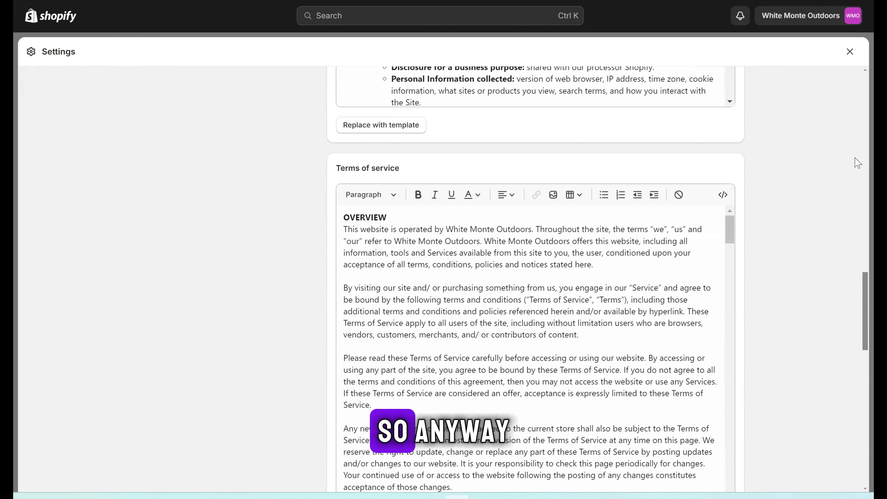
pyautogui.scroll(20, 821, 171)
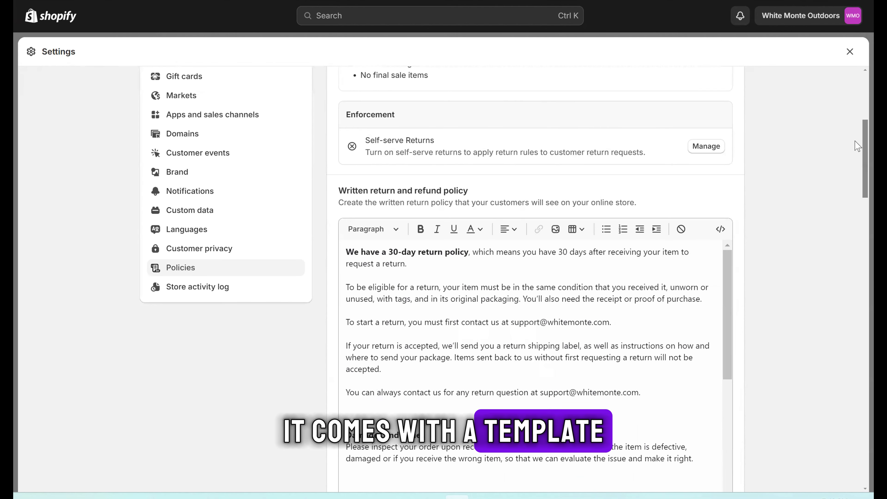
pyautogui.scroll(-5, 857, 142)
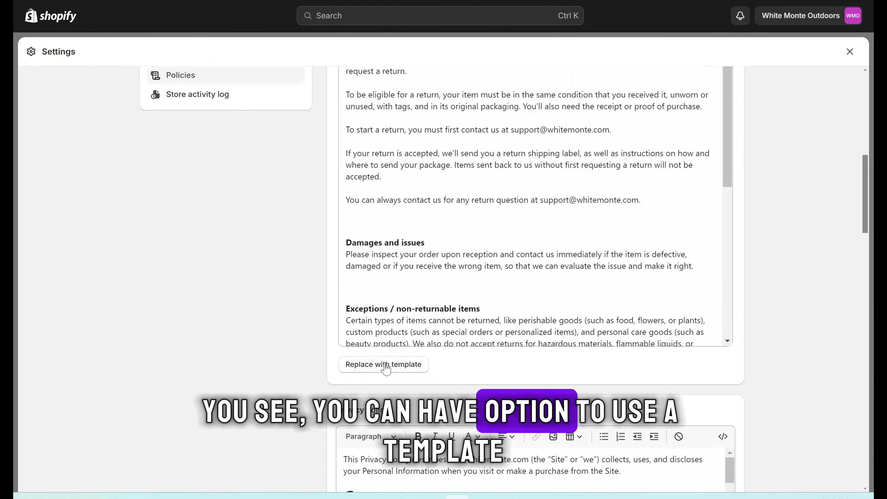
# Review the written return and refund policy text, highlighting the contact e-mail for starting a return
pyautogui.click(600, 222)
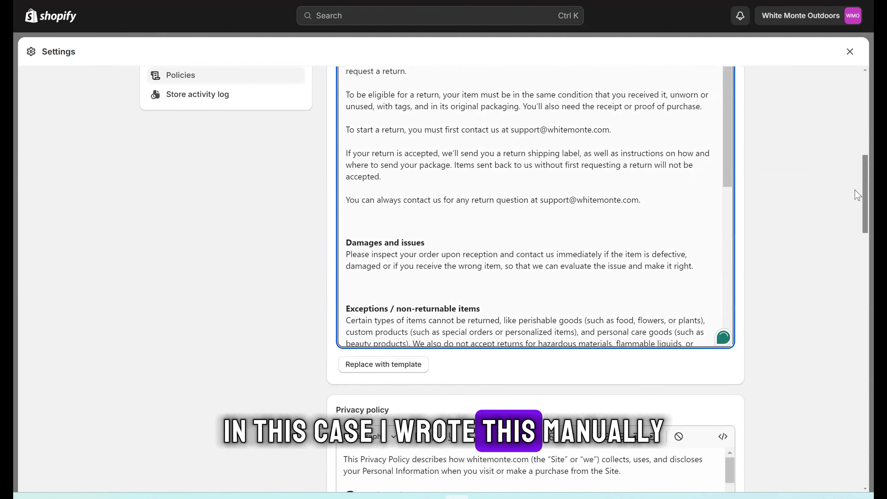
pyautogui.scroll(3, 831, 196)
pyautogui.moveTo(730, 182)
pyautogui.mouseDown()
pyautogui.moveTo(726, 224)
pyautogui.moveTo(726, 181)
pyautogui.mouseUp()
pyautogui.click(510, 176)
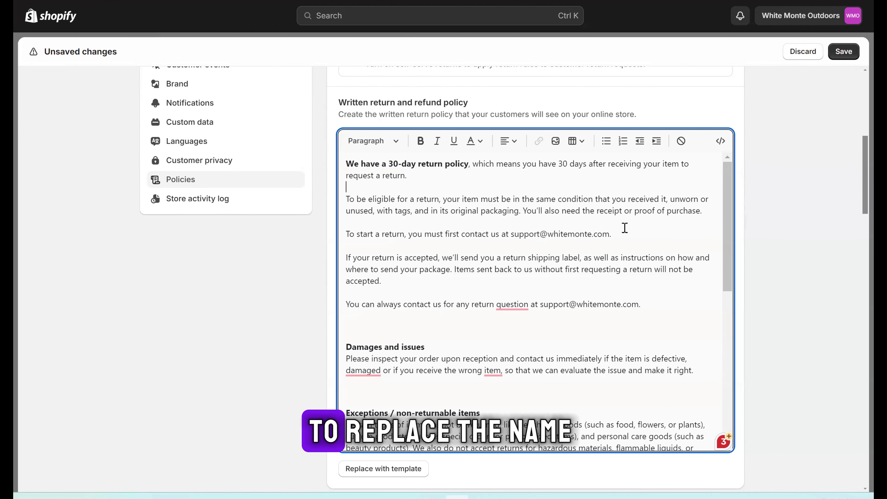
pyautogui.moveTo(506, 234); pyautogui.dragTo(558, 240)
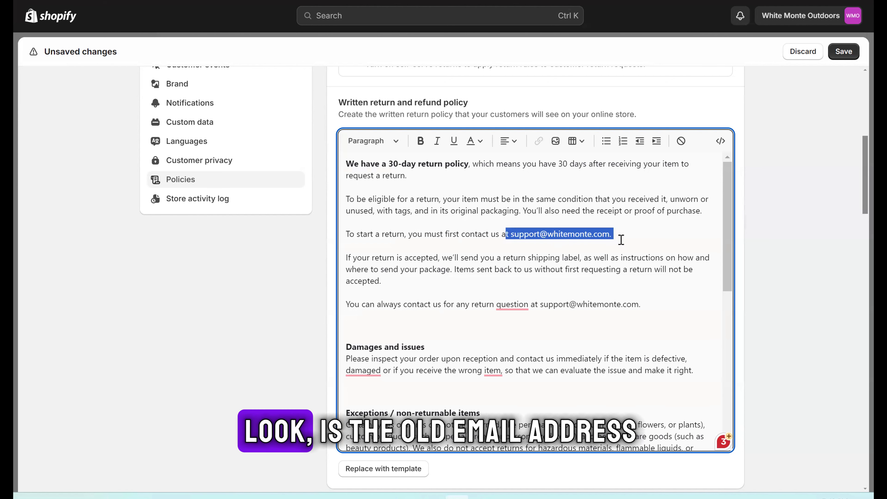
pyautogui.moveTo(620, 240); pyautogui.dragTo(613, 237)
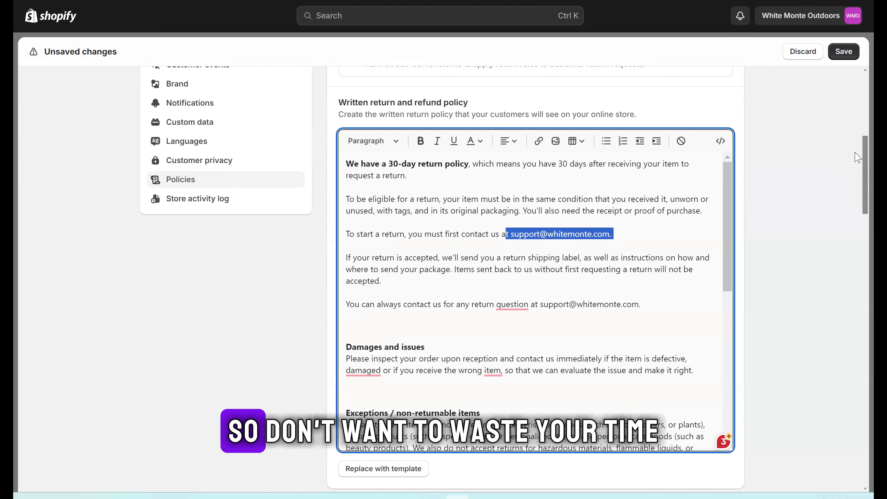
# Examine the privacy policy's template option and highlight the company domain in its contact e-mail
pyautogui.scroll(-10, 857, 157)
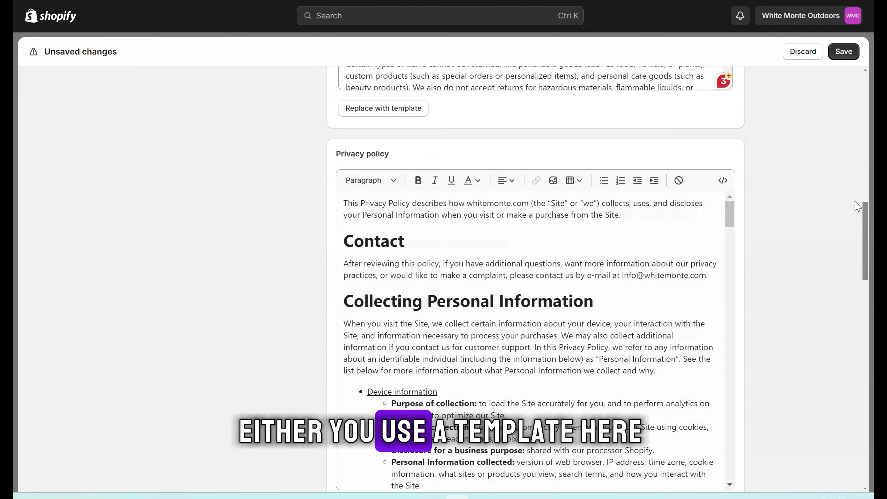
pyautogui.scroll(-5, 857, 223)
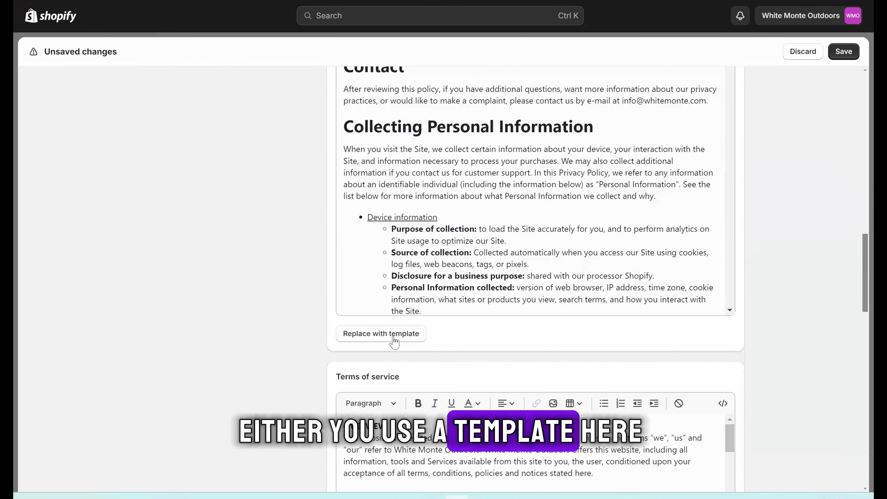
pyautogui.doubleClick(514, 173)
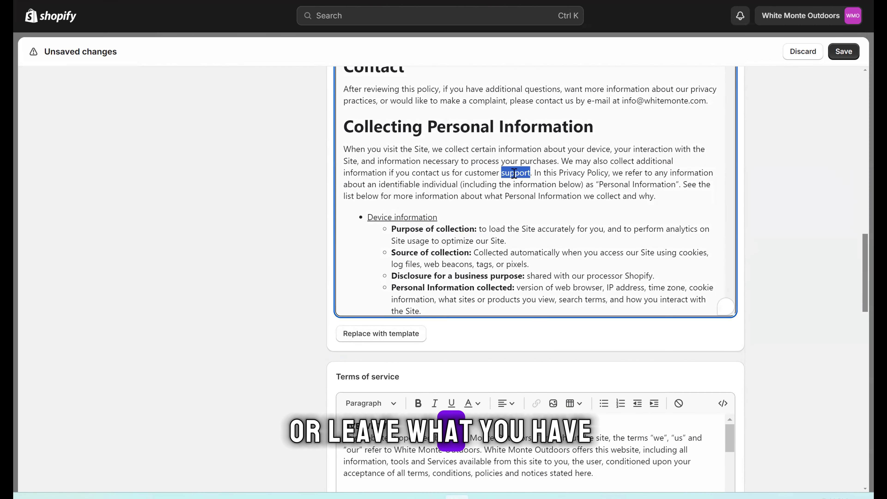
pyautogui.click(560, 161)
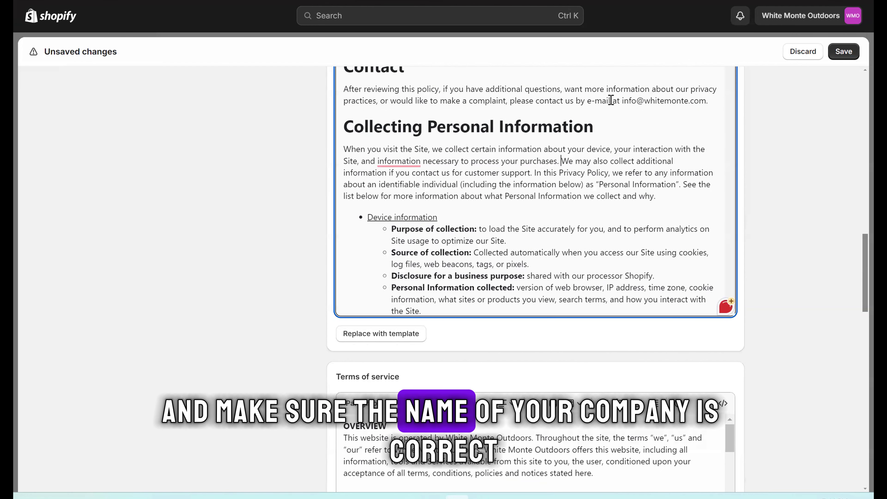
pyautogui.doubleClick(666, 101)
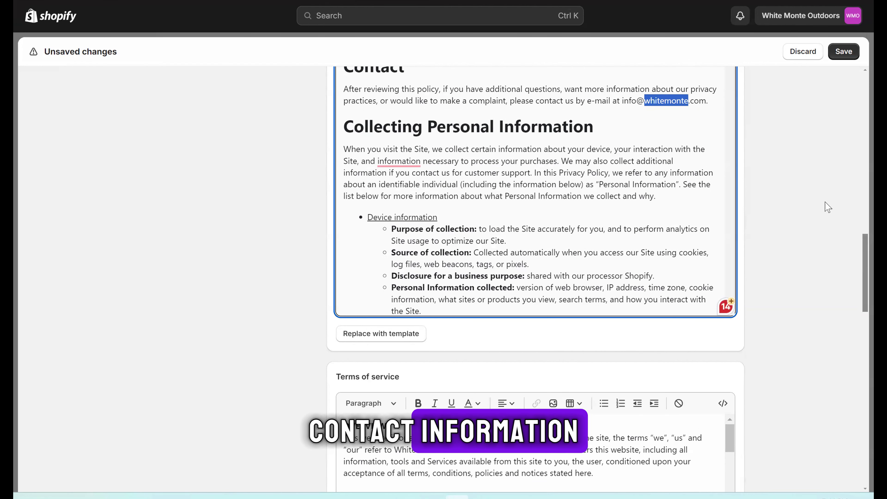
# Read through the terms of service from the overview to the later numbered sections
pyautogui.scroll(-7, 858, 243)
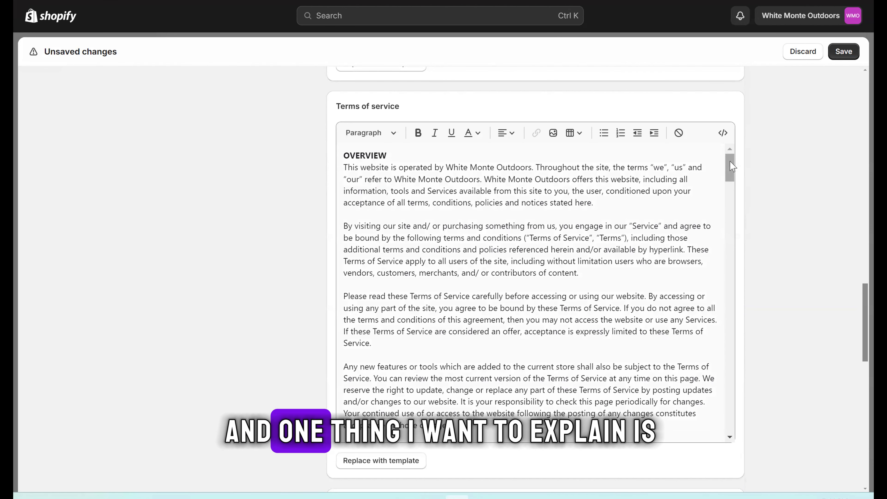
pyautogui.moveTo(731, 166)
pyautogui.mouseDown()
pyautogui.moveTo(723, 387)
pyautogui.moveTo(728, 150)
pyautogui.mouseUp()
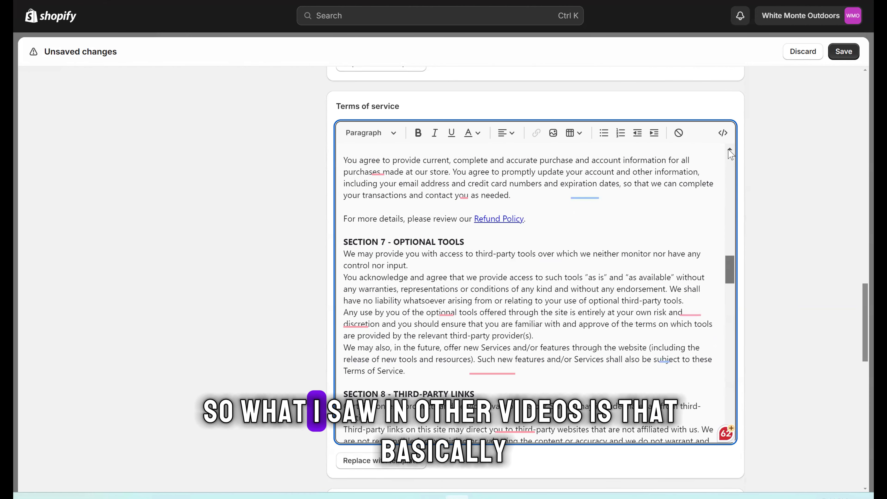
pyautogui.click(369, 214)
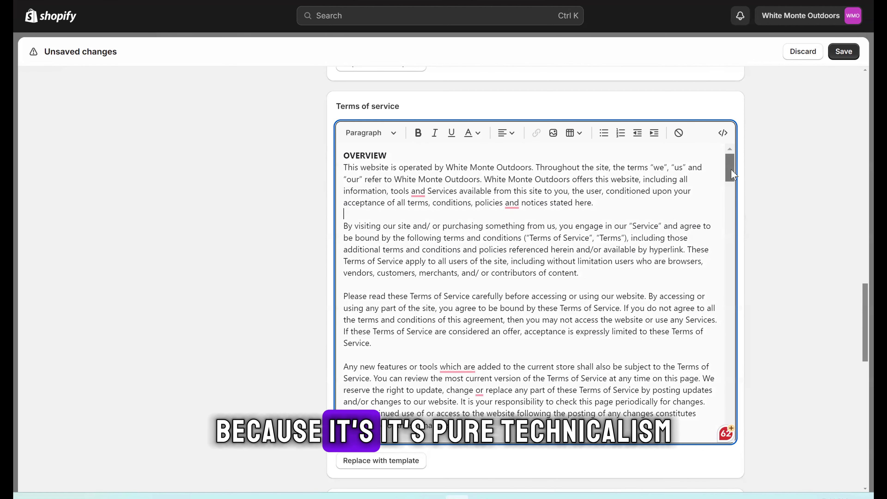
pyautogui.moveTo(730, 171); pyautogui.dragTo(730, 235)
pyautogui.click(424, 231)
pyautogui.moveTo(729, 245); pyautogui.dragTo(728, 291)
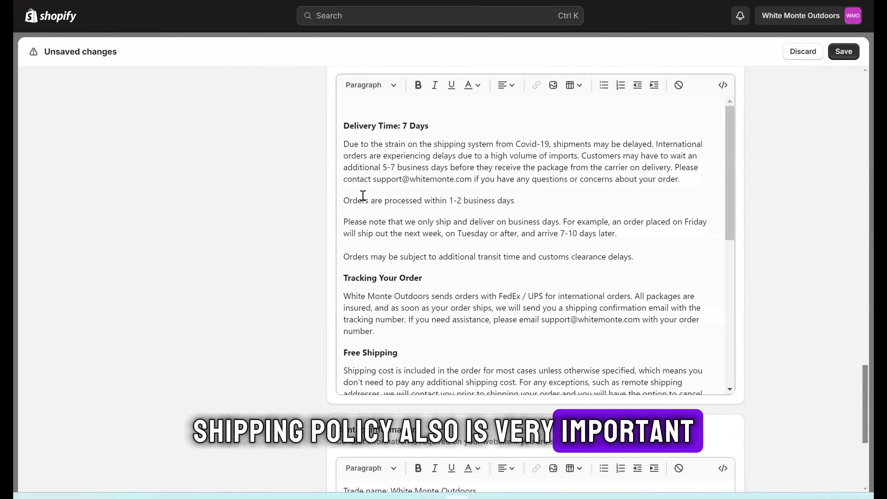
# Review the shipping policy and highlight the number of days in its delivery time heading
pyautogui.click(363, 196)
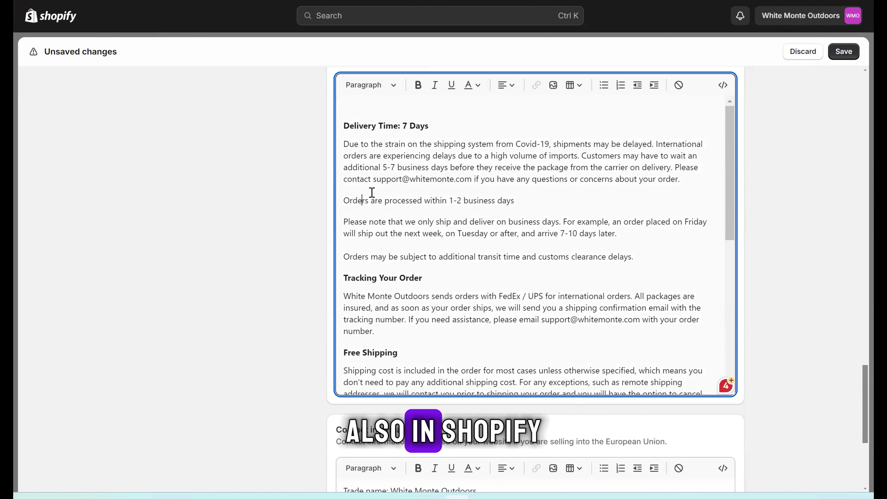
pyautogui.click(465, 124)
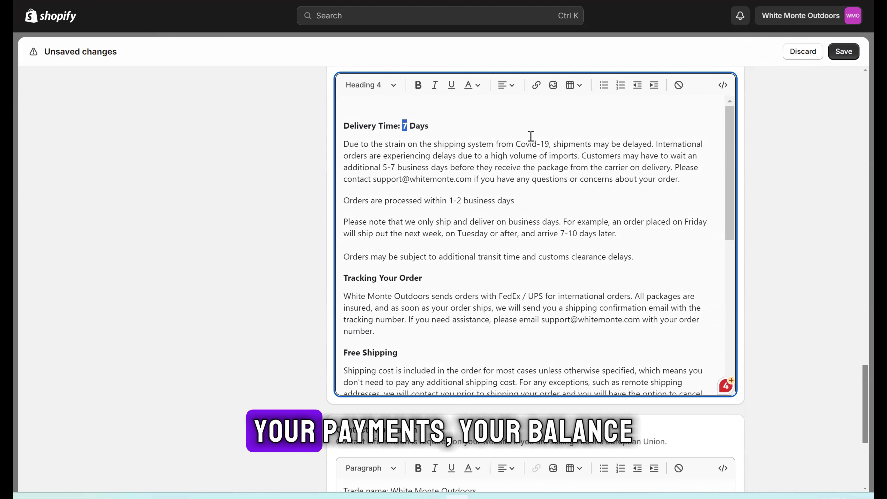
pyautogui.click(446, 134)
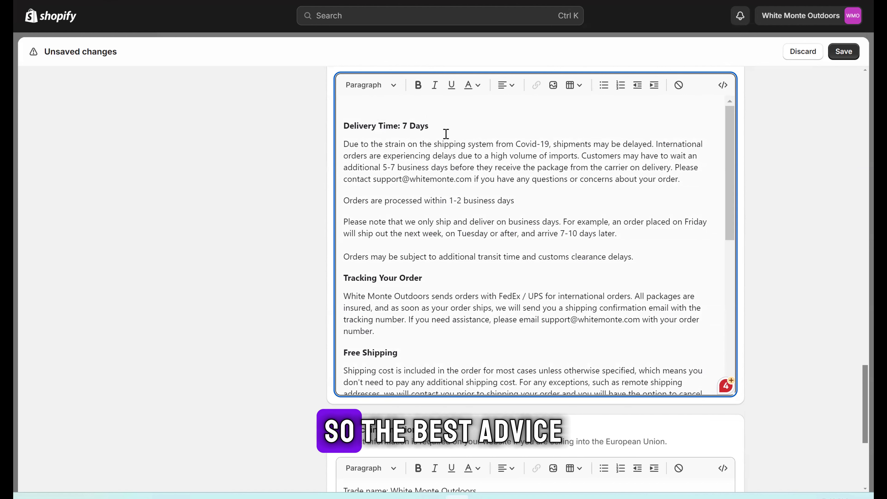
pyautogui.doubleClick(405, 125)
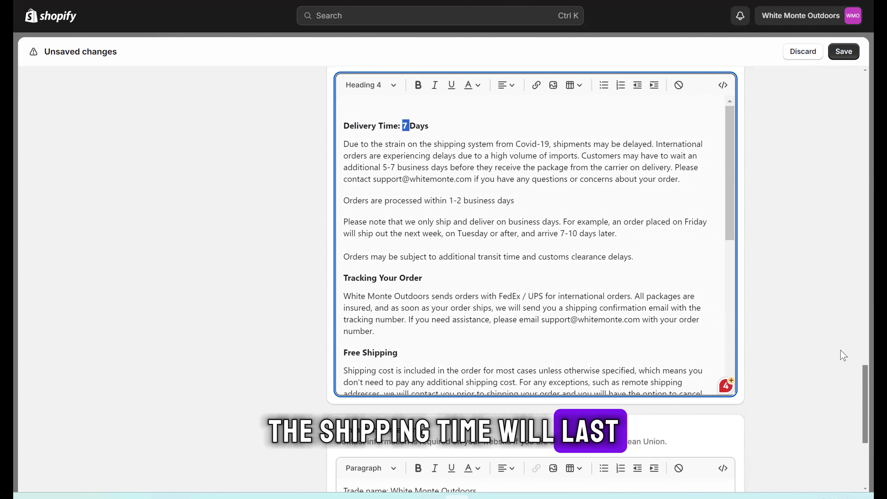
# Check the contact information policy, including its VAT and trade number entries, and save the store policies
pyautogui.scroll(-5, 841, 353)
pyautogui.click(468, 301)
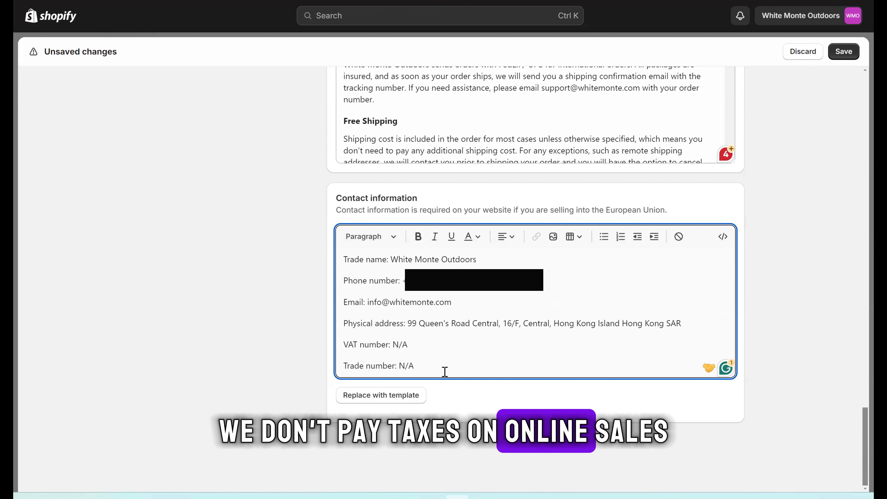
pyautogui.scroll(12, 855, 362)
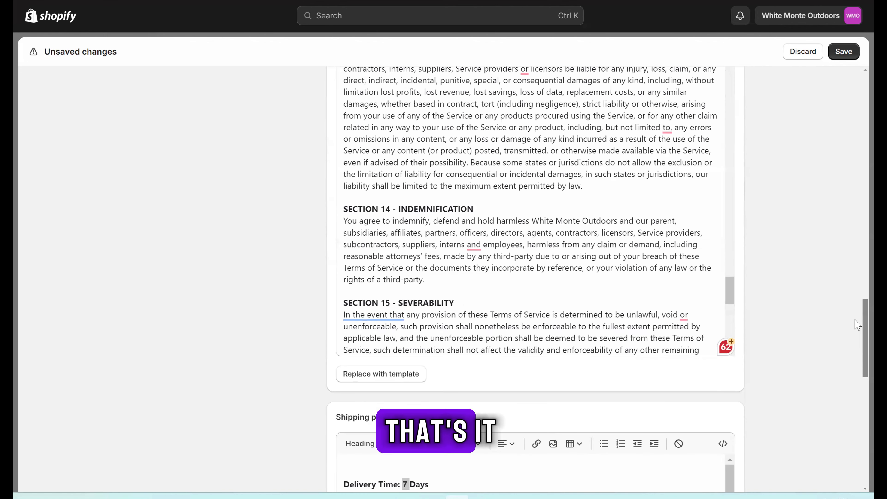
pyautogui.scroll(15, 857, 325)
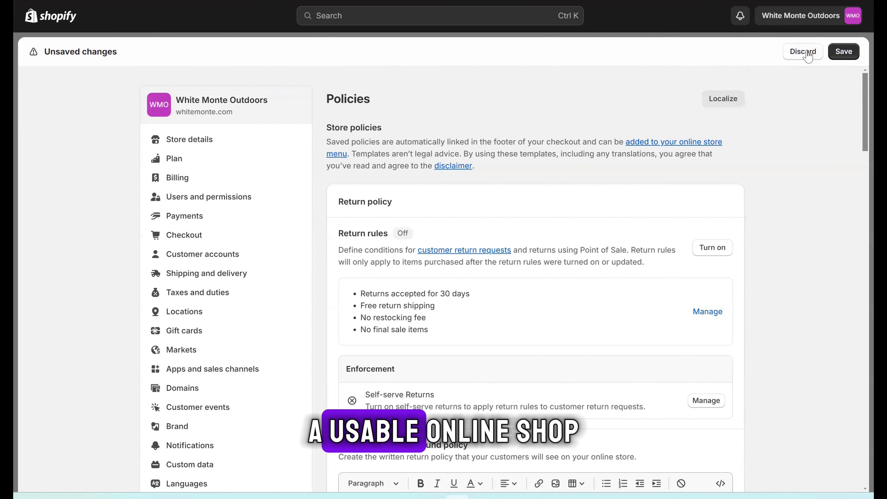
pyautogui.click(850, 54)
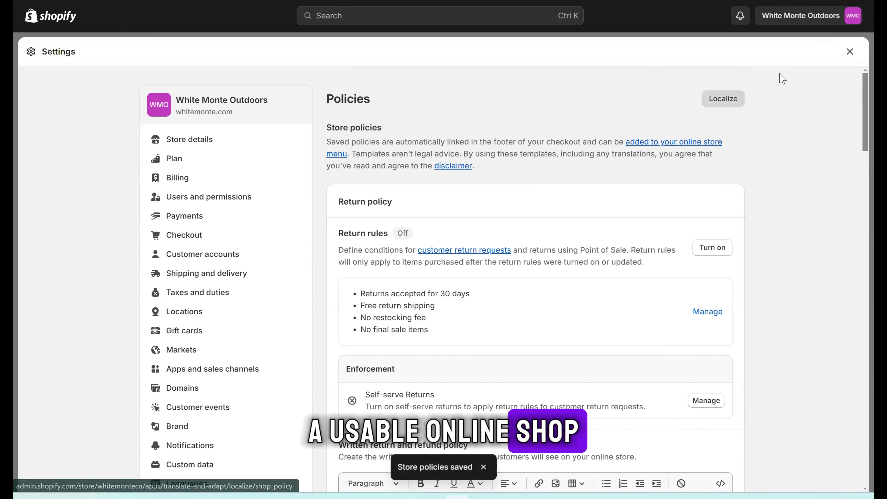